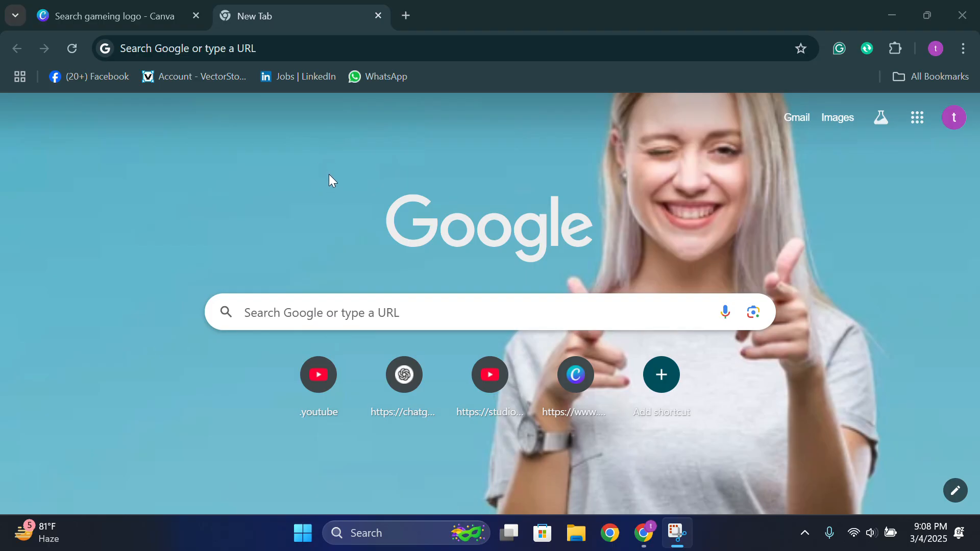
Search the web for "vcanva" and open the Canva website from the results
click(269, 48)
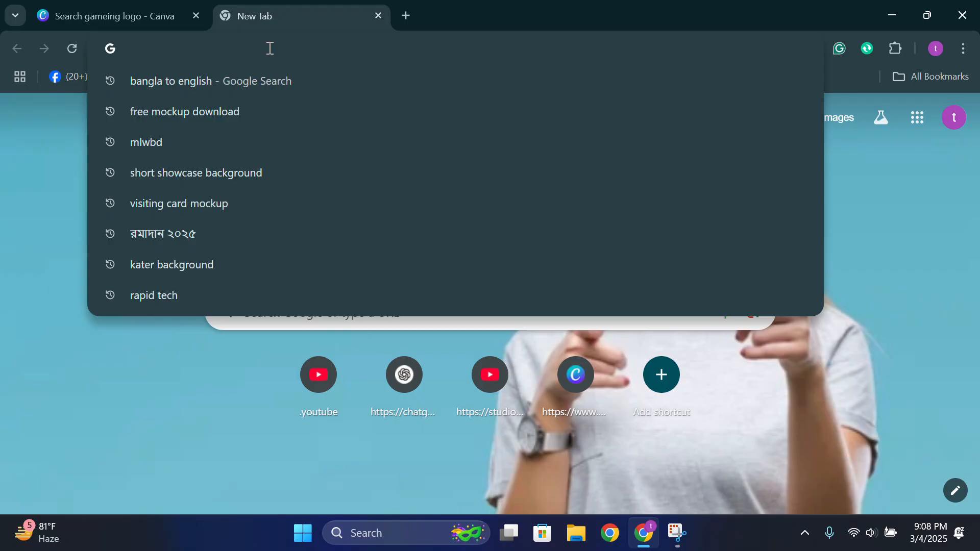
text(vcanva)
key(Return)
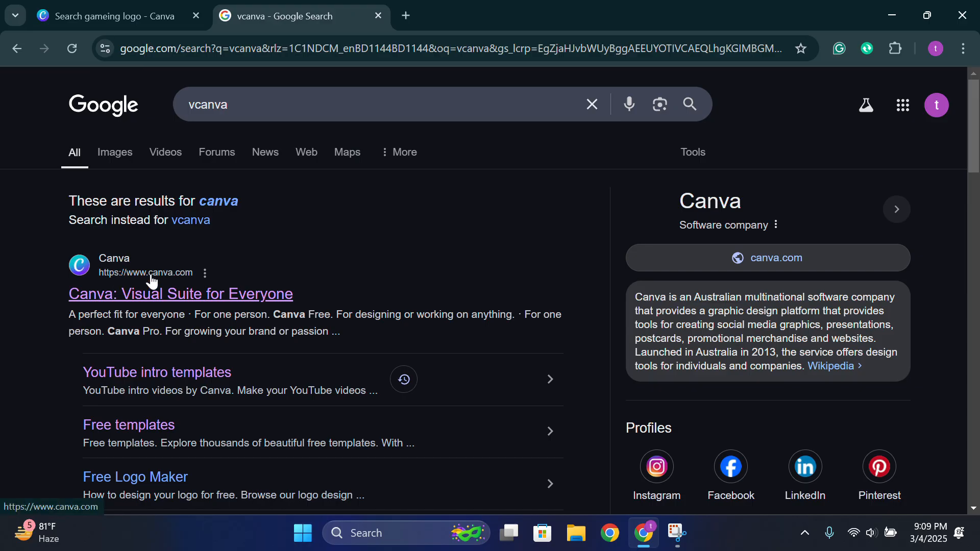
click(148, 256)
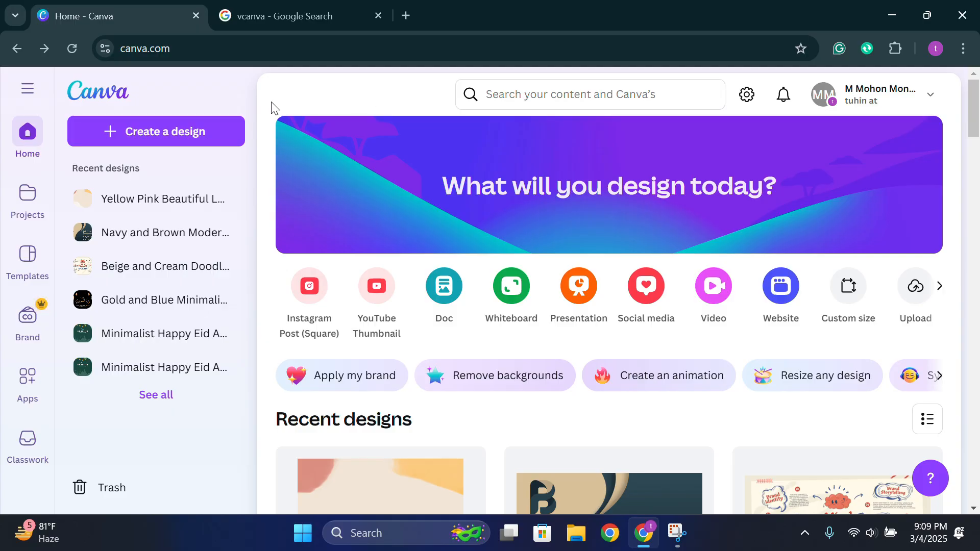
Search Canva's content for "gameing logo"
click(570, 96)
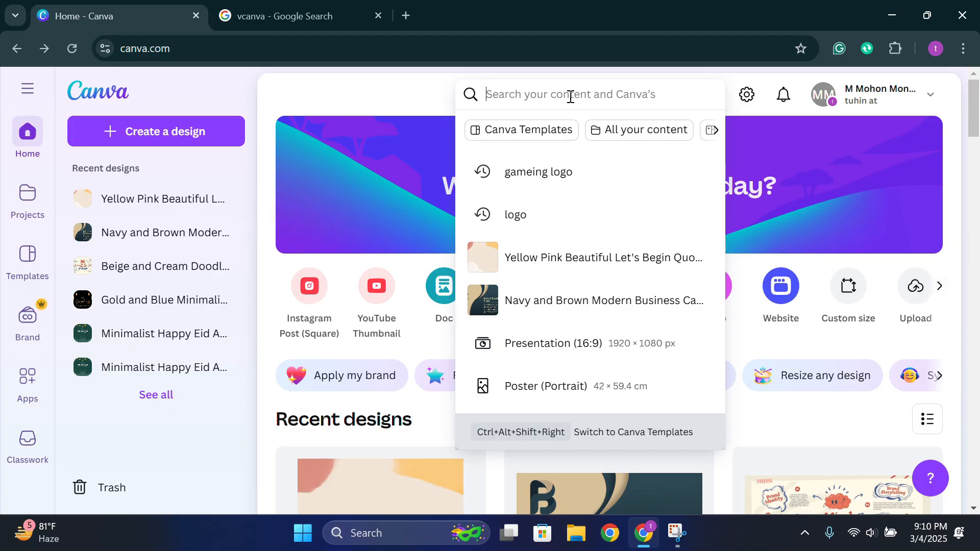
text(gam)
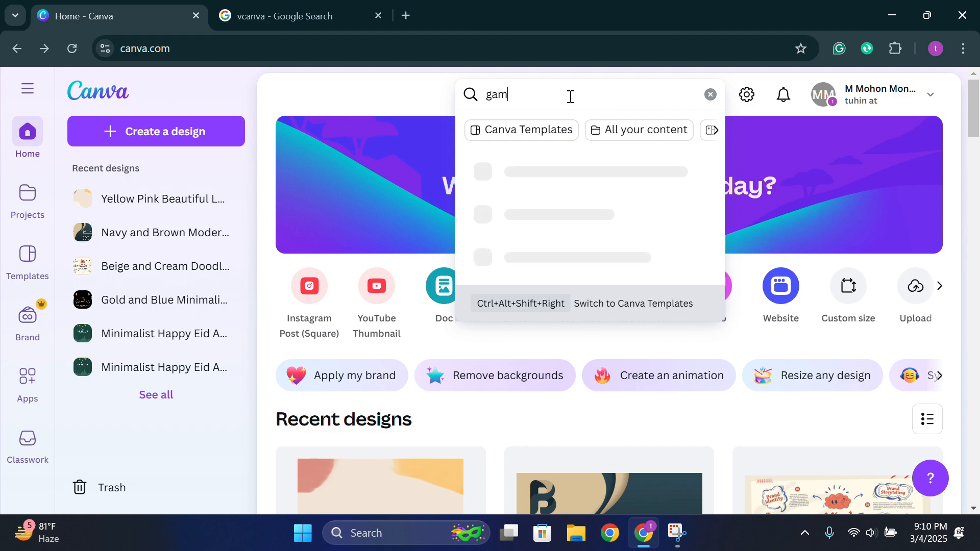
text(eing logo)
key(Return)
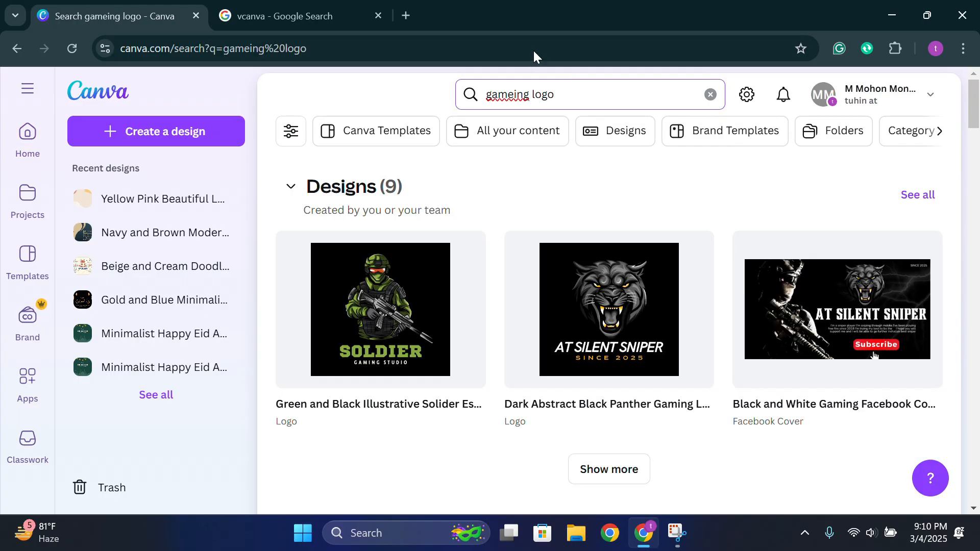
Browse the gaming logo templates in the search results to compare the available designs
scroll(693, 332, down, 2)
scroll(591, 280, up, 2)
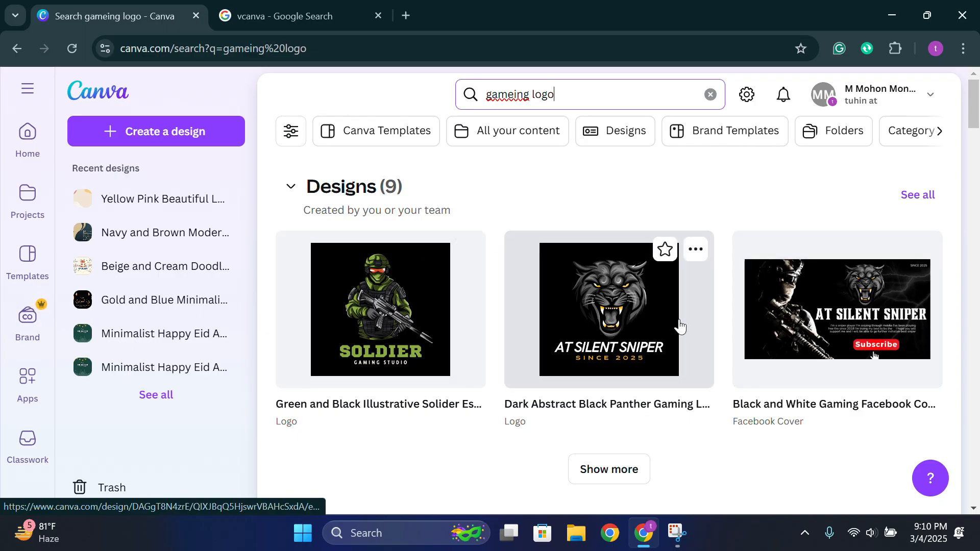
scroll(560, 238, down, 9)
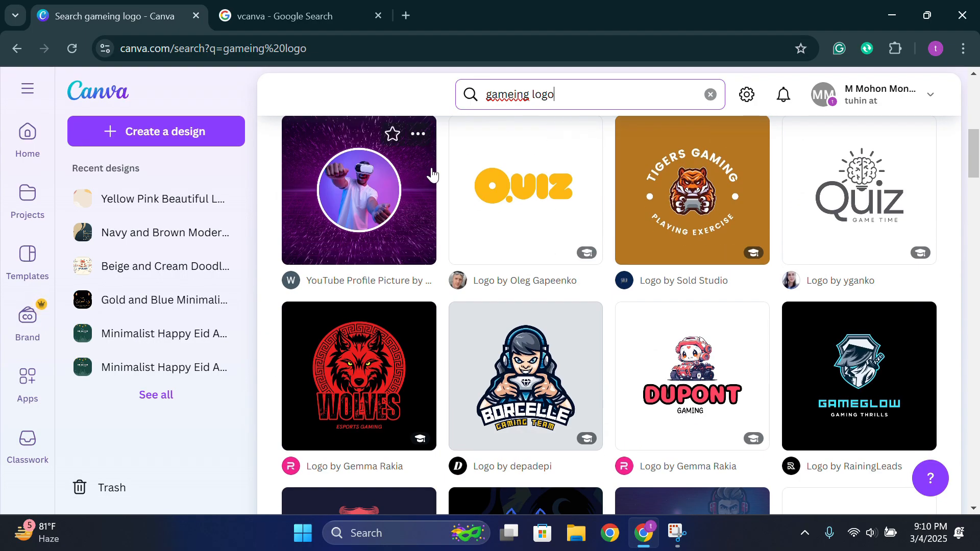
scroll(474, 272, down, 2)
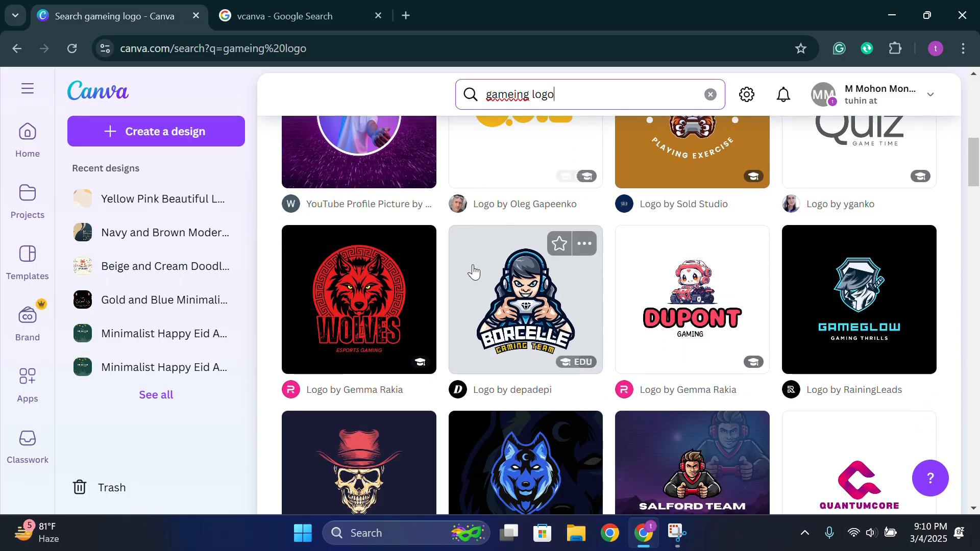
scroll(885, 281, down, 3)
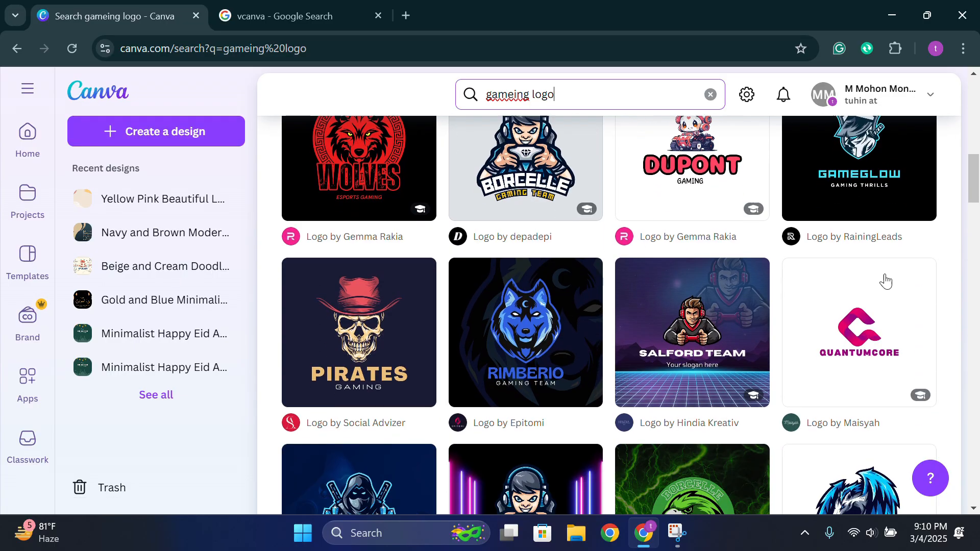
scroll(547, 284, down, 3)
scroll(666, 265, down, 3)
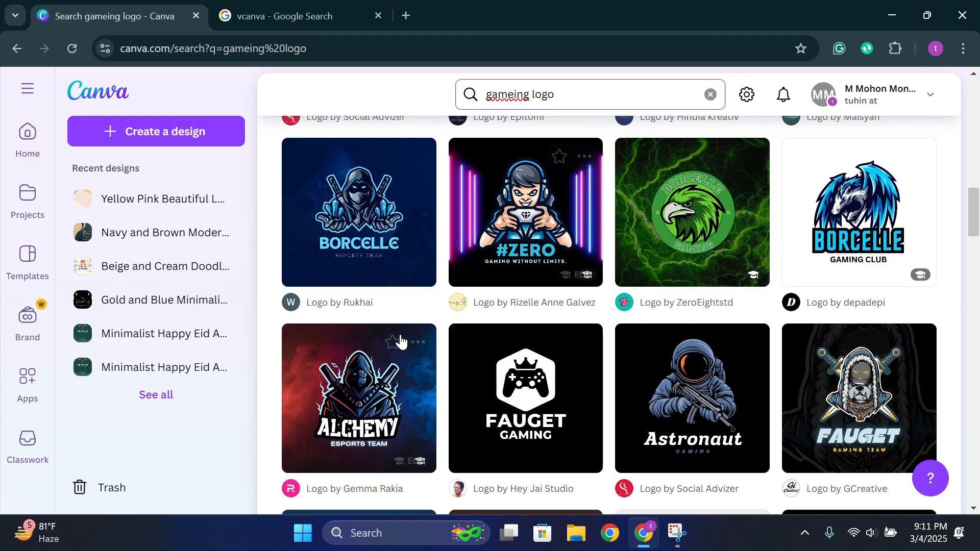
scroll(442, 322, down, 1)
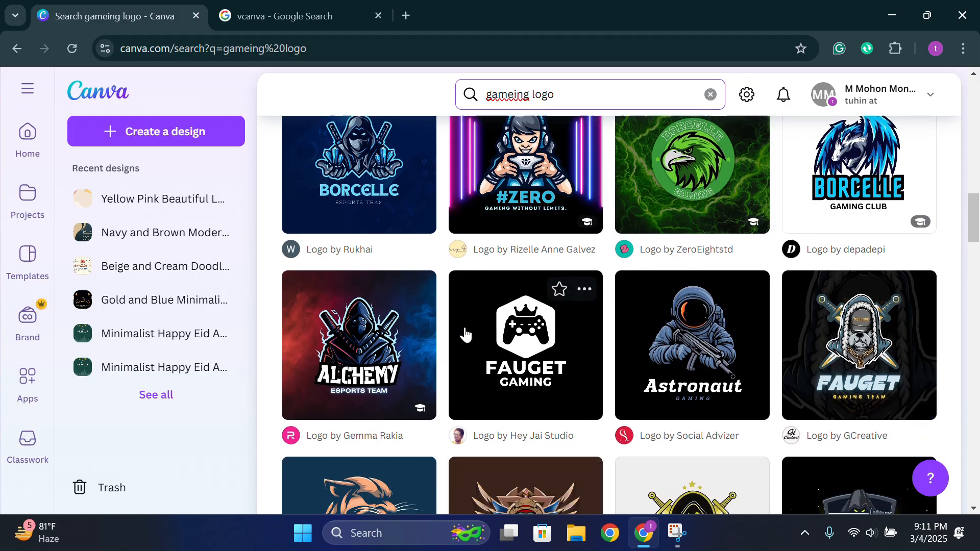
scroll(449, 257, up, 2)
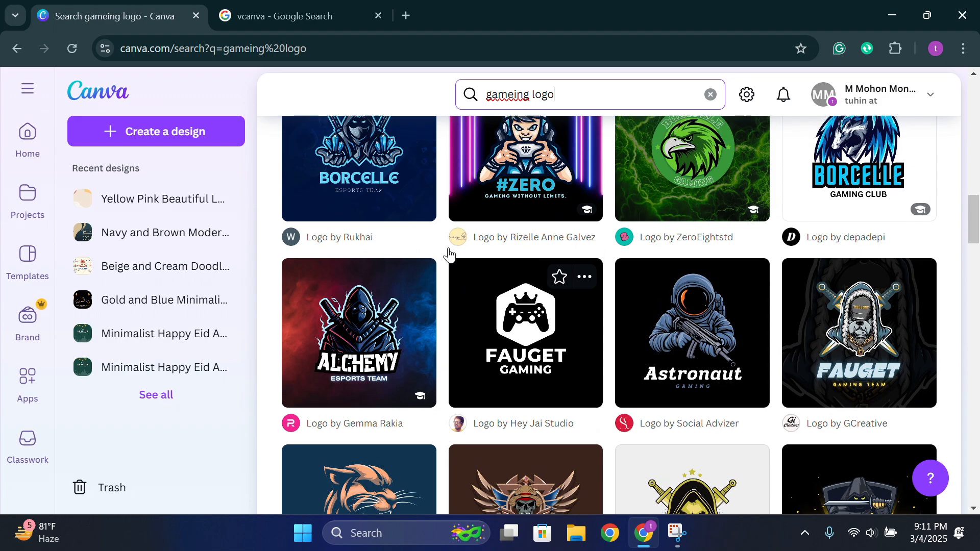
scroll(272, 326, down, 1)
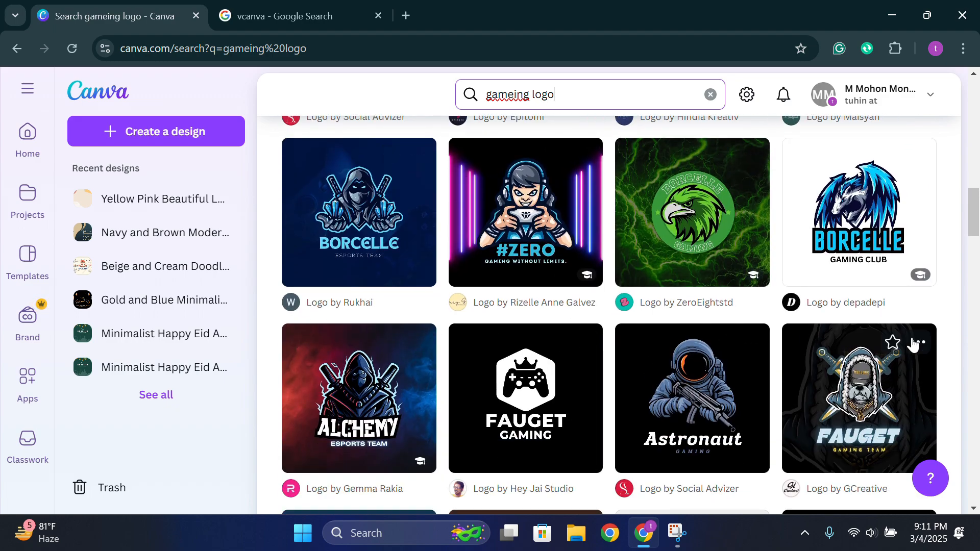
scroll(604, 204, down, 3)
scroll(604, 266, down, 4)
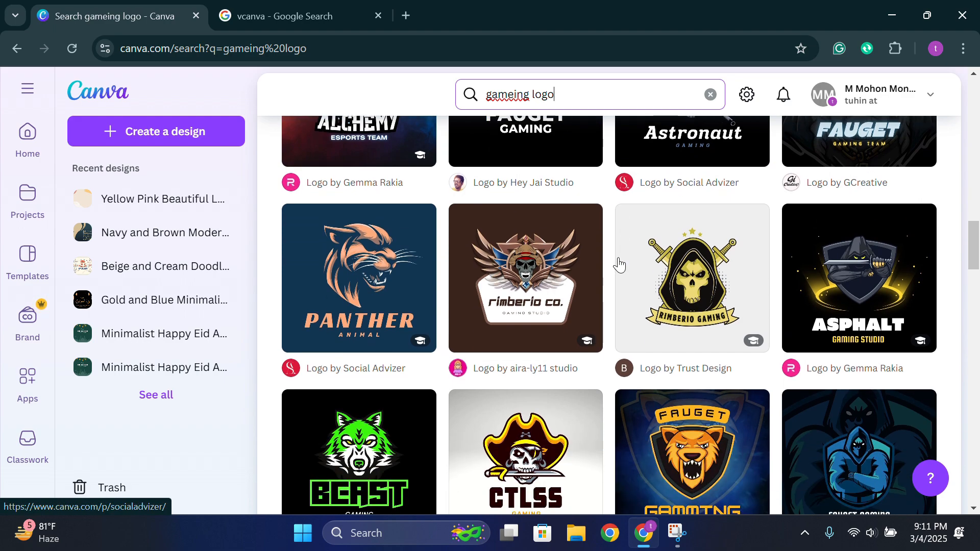
scroll(606, 266, down, 5)
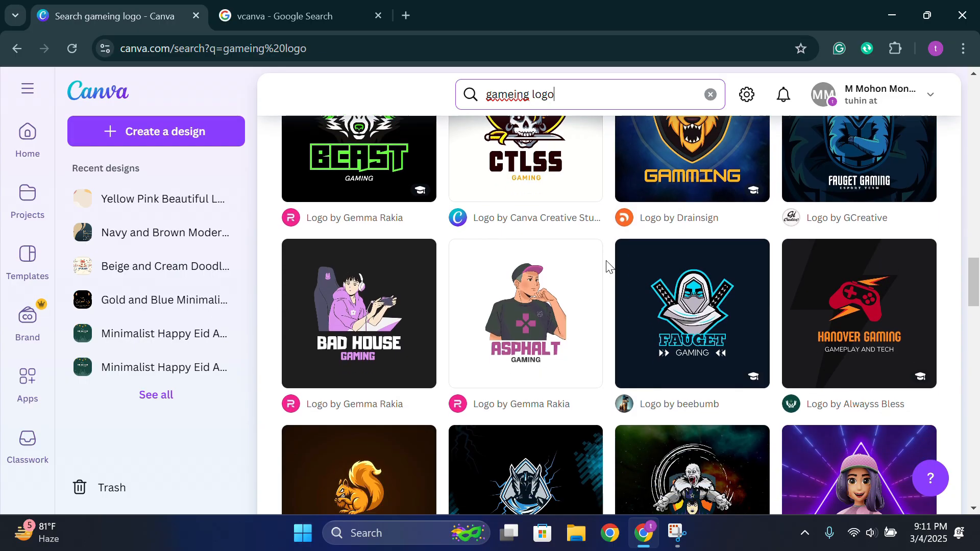
scroll(607, 265, down, 4)
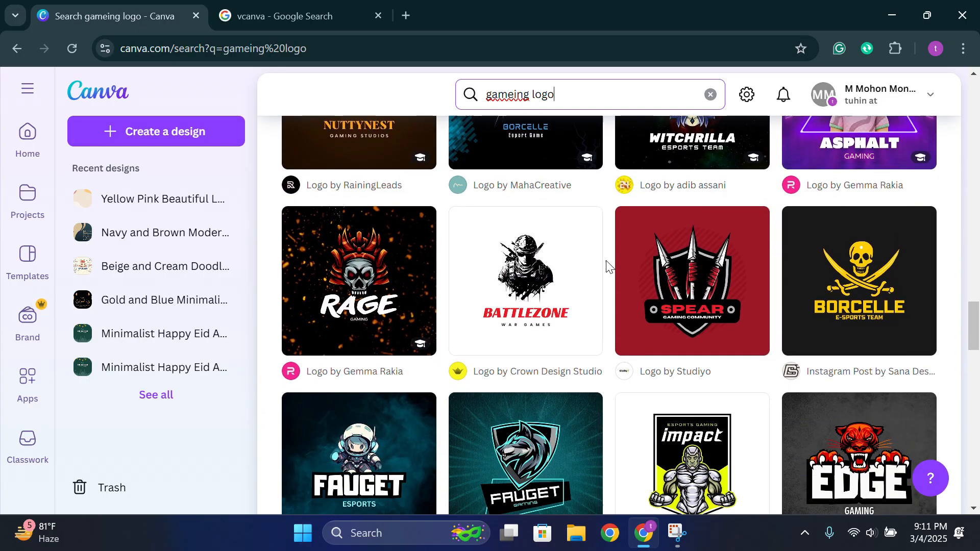
scroll(606, 261, down, 4)
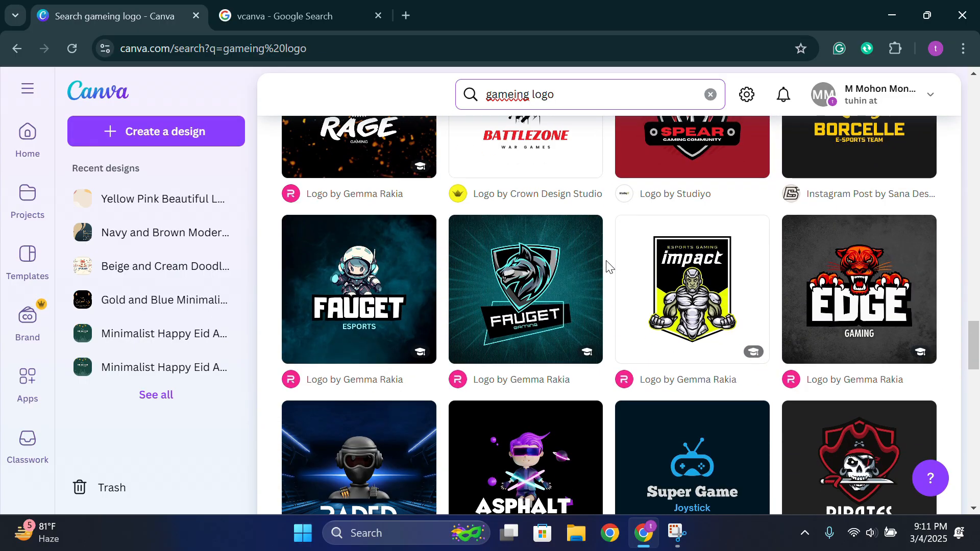
scroll(606, 264, down, 4)
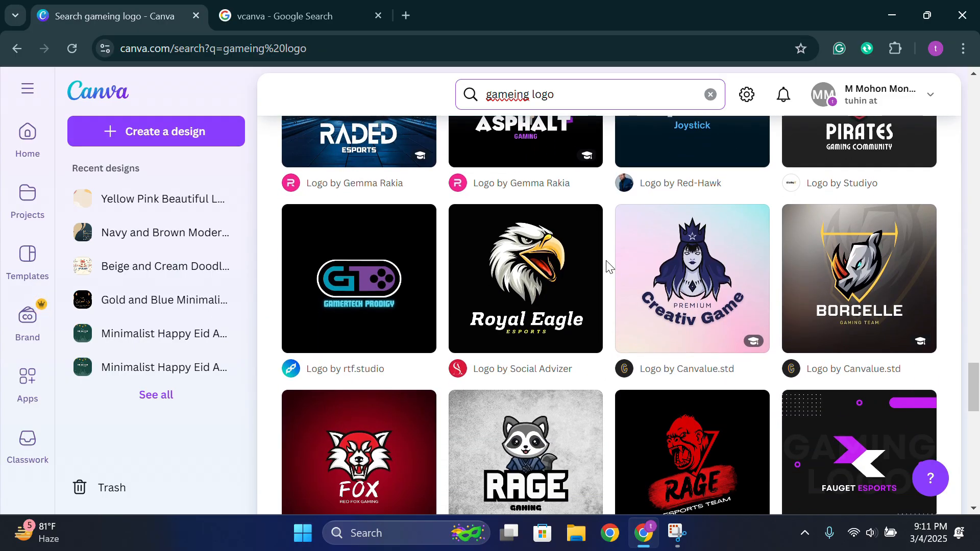
scroll(607, 266, down, 1)
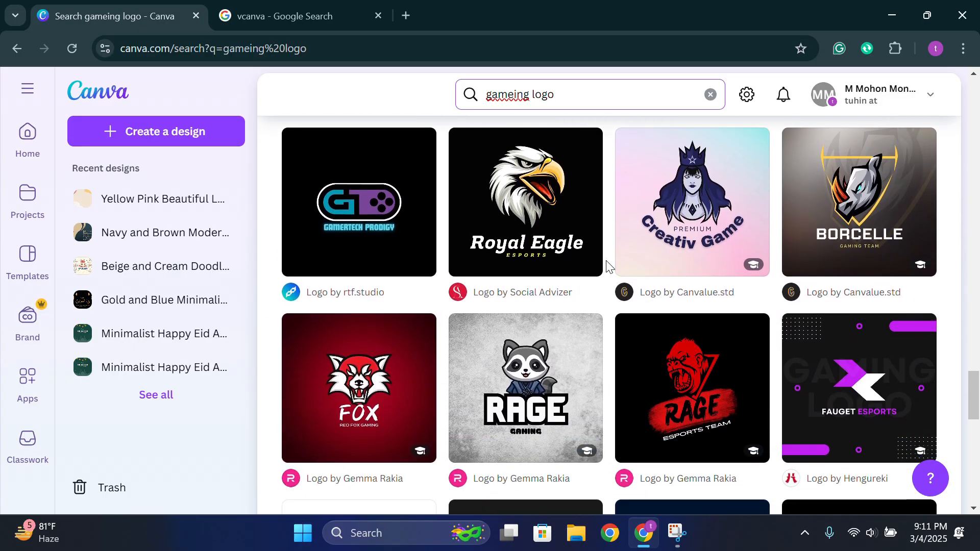
scroll(608, 266, down, 1)
scroll(607, 266, down, 2)
scroll(607, 266, up, 5)
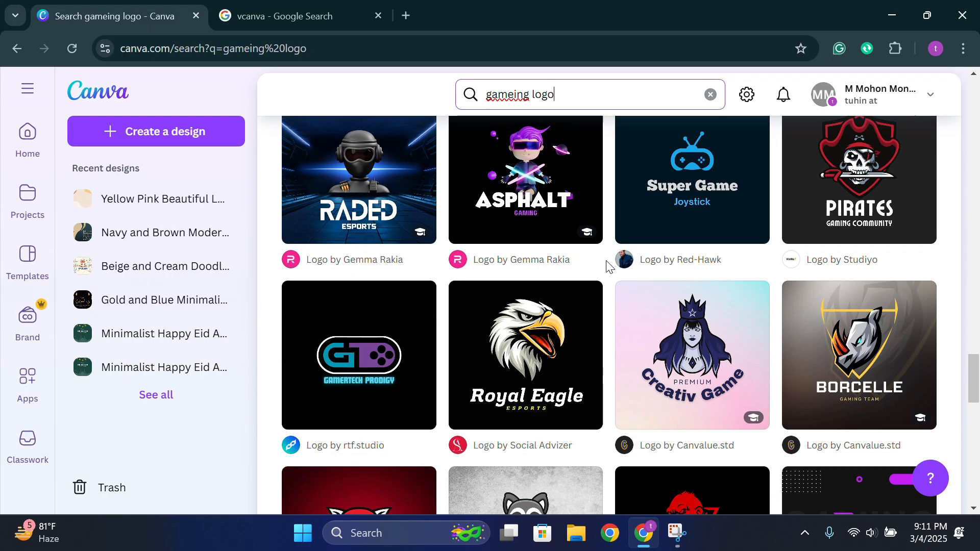
scroll(607, 266, up, 20)
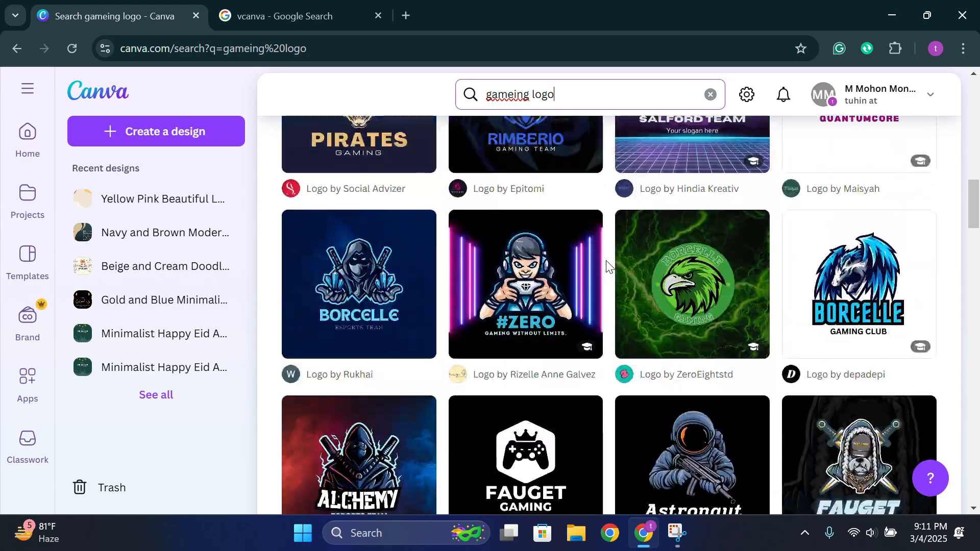
scroll(689, 281, up, 1)
scroll(851, 301, down, 1)
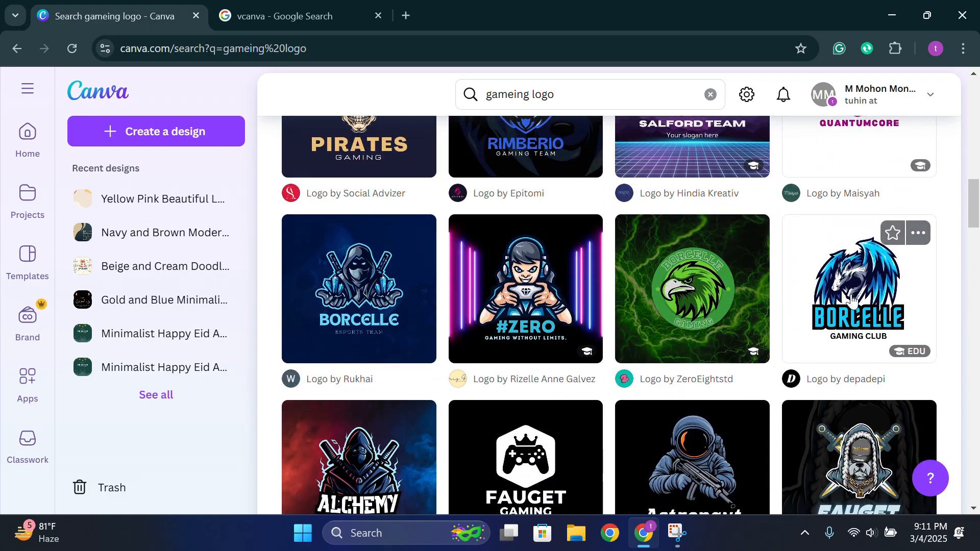
Preview the Black and Blue Gamer Icon Gaming Logo template with the winged Borcelle emblem and open it for customizing
click(845, 304)
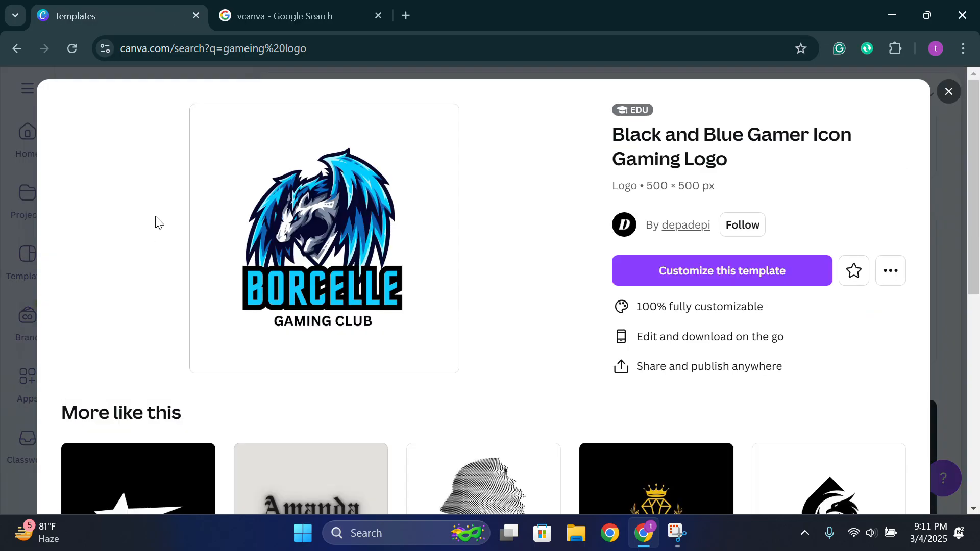
scroll(516, 242, down, 5)
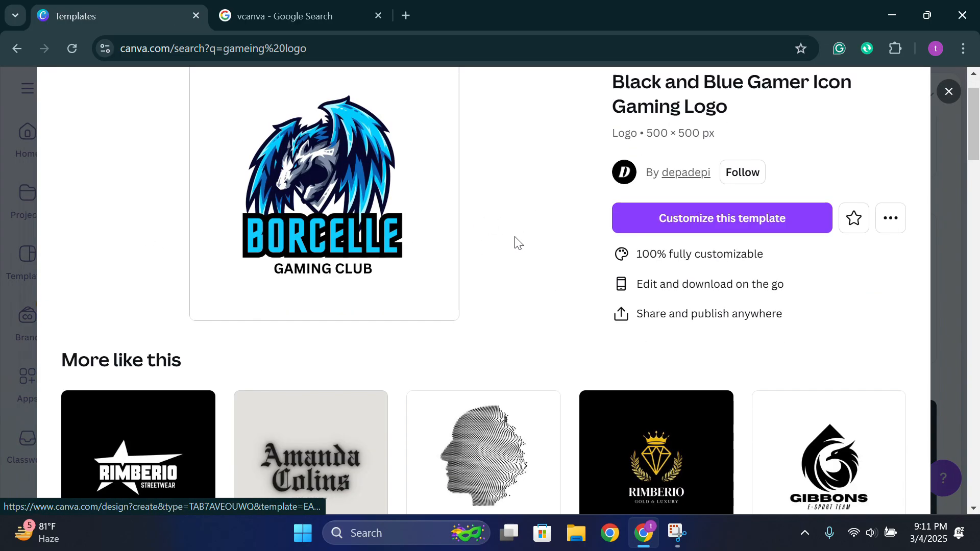
scroll(444, 198, up, 5)
scroll(525, 258, down, 2)
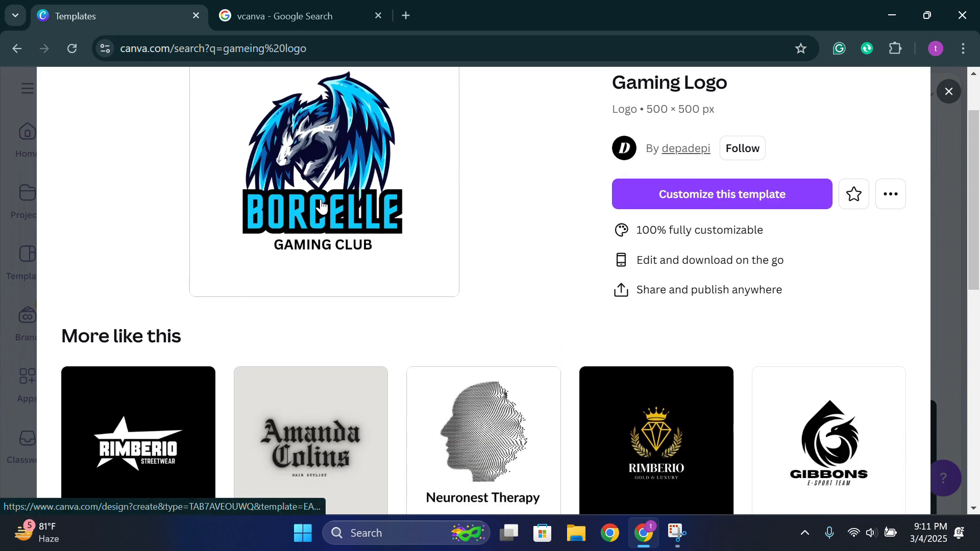
scroll(582, 218, down, 10)
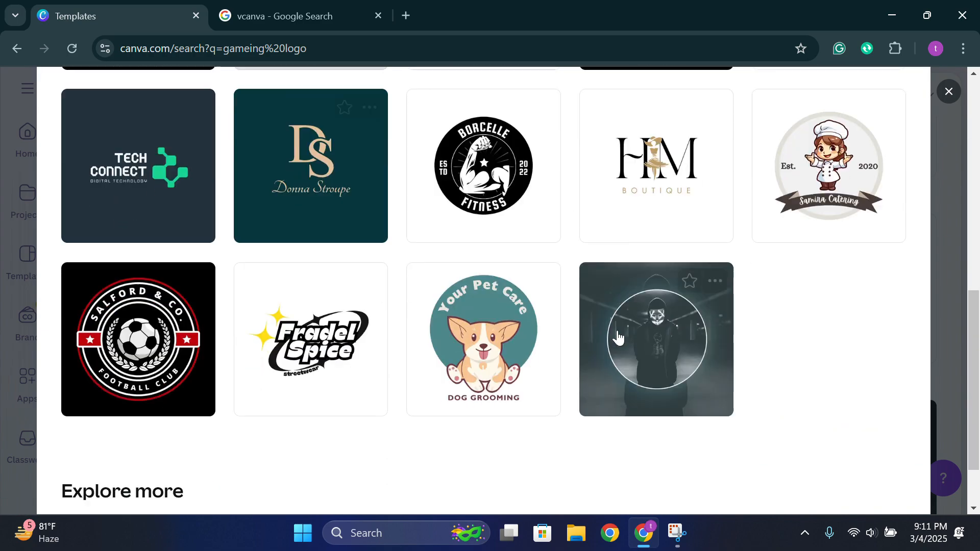
scroll(561, 291, up, 10)
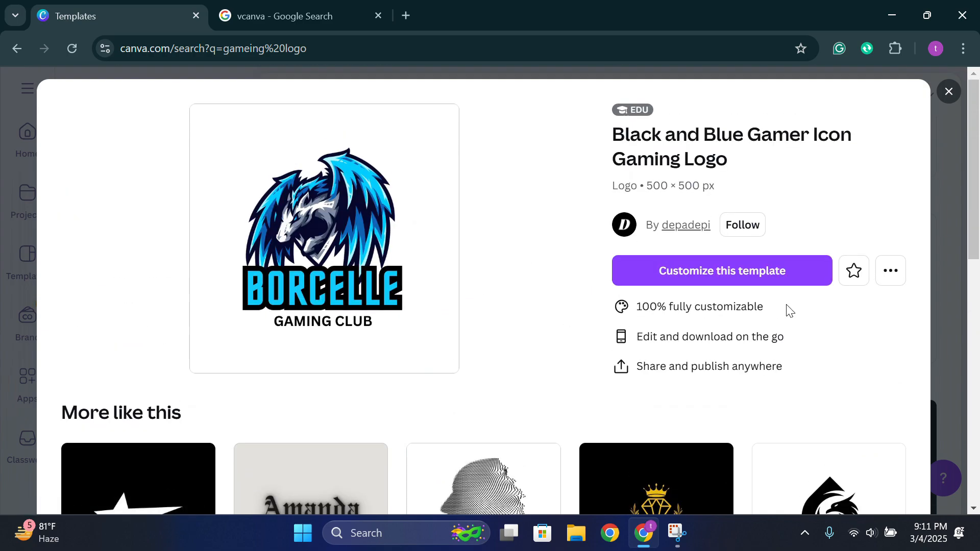
click(689, 282)
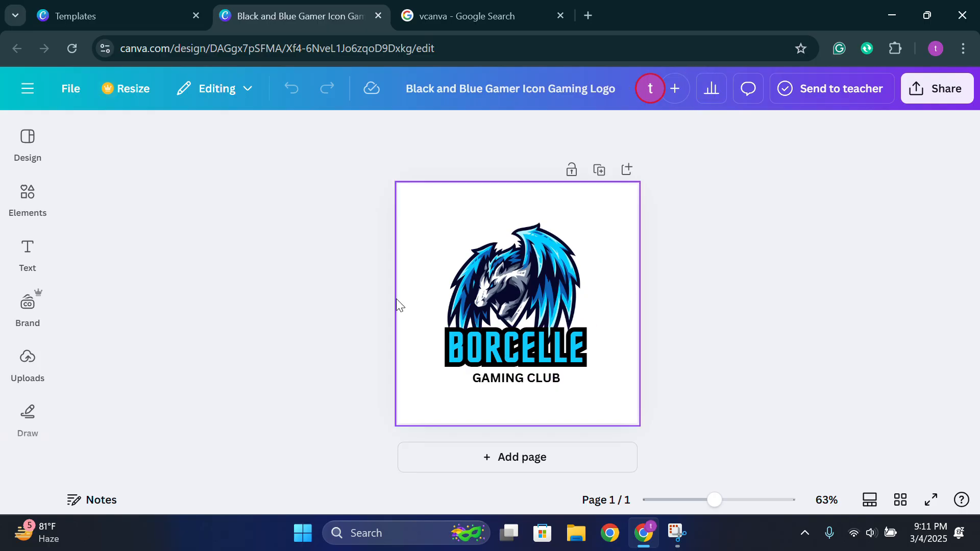
click(507, 290)
drag(507, 290, 512, 263)
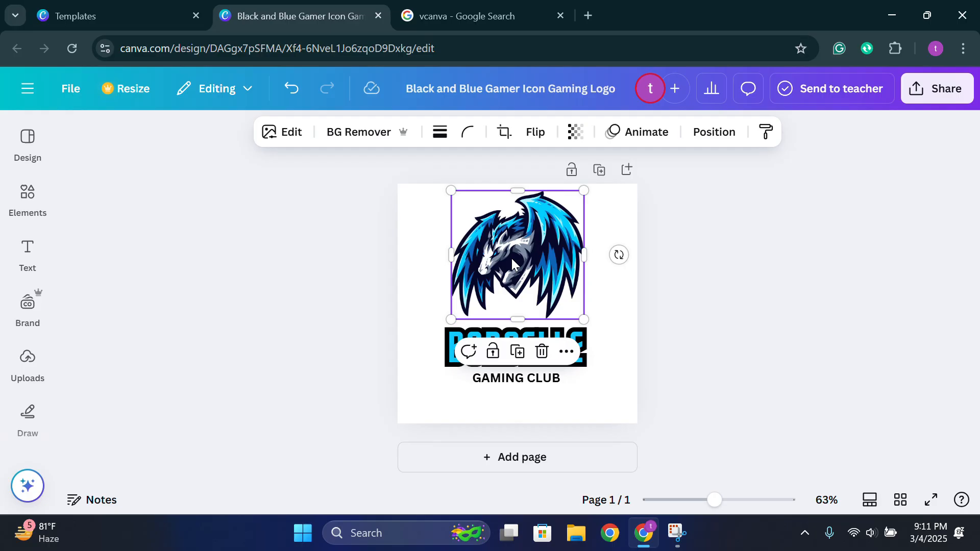
key(ctrl+z)
click(745, 244)
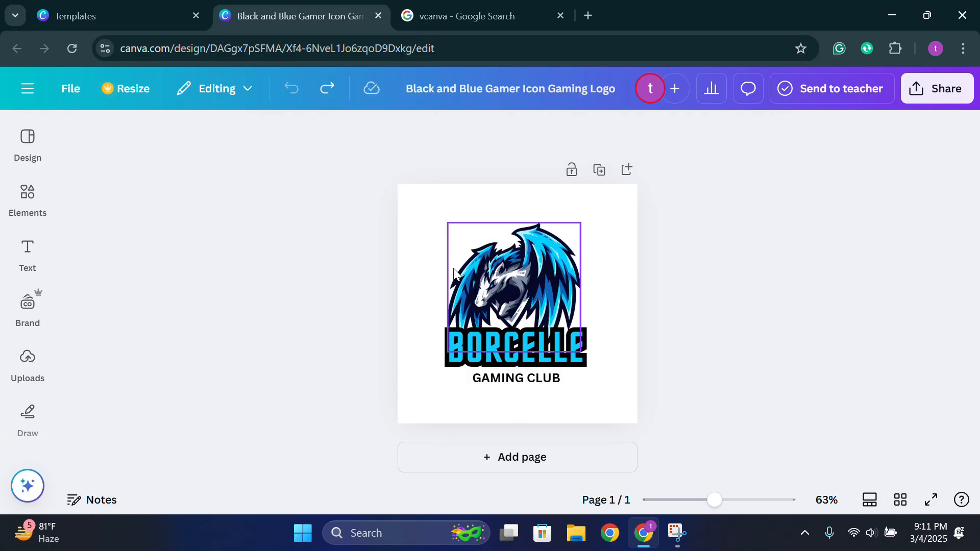
Upload the happy laughing emoji image (emoji_18965261) from the computer's Gallery folder to the design's uploads
click(25, 370)
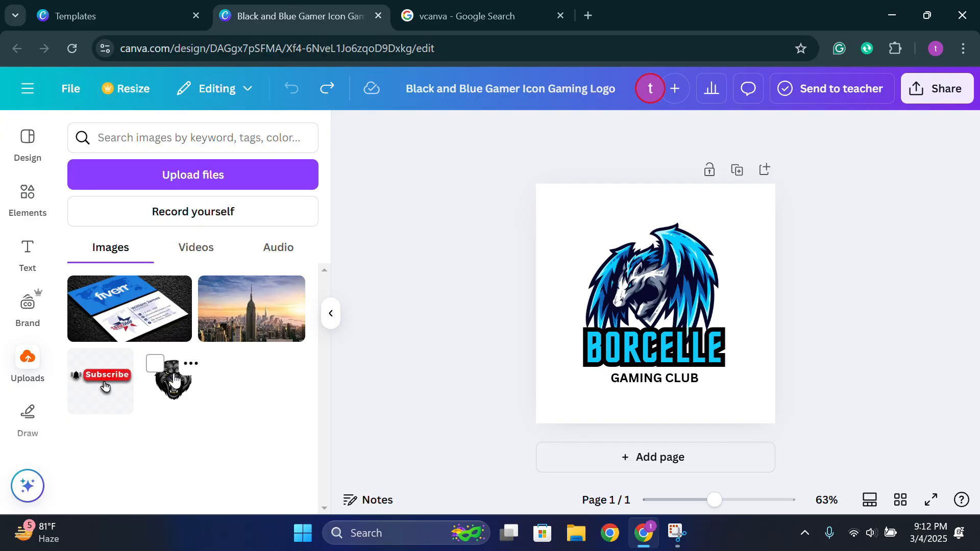
click(171, 176)
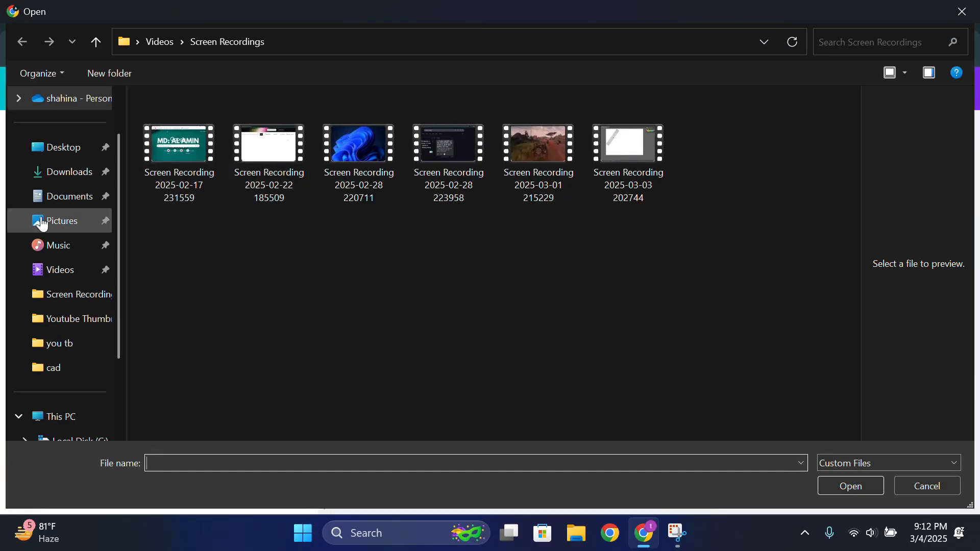
scroll(75, 184, up, 1)
click(62, 130)
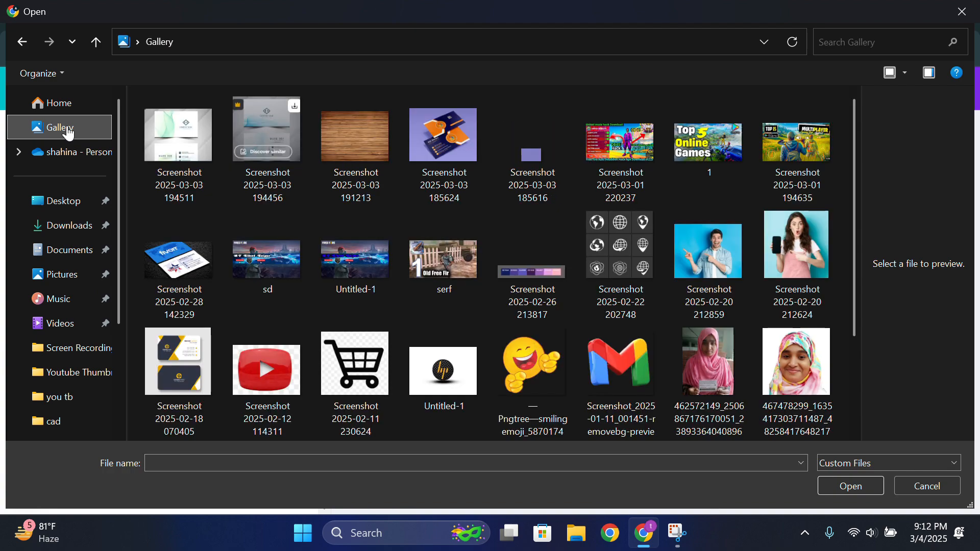
scroll(487, 169, down, 3)
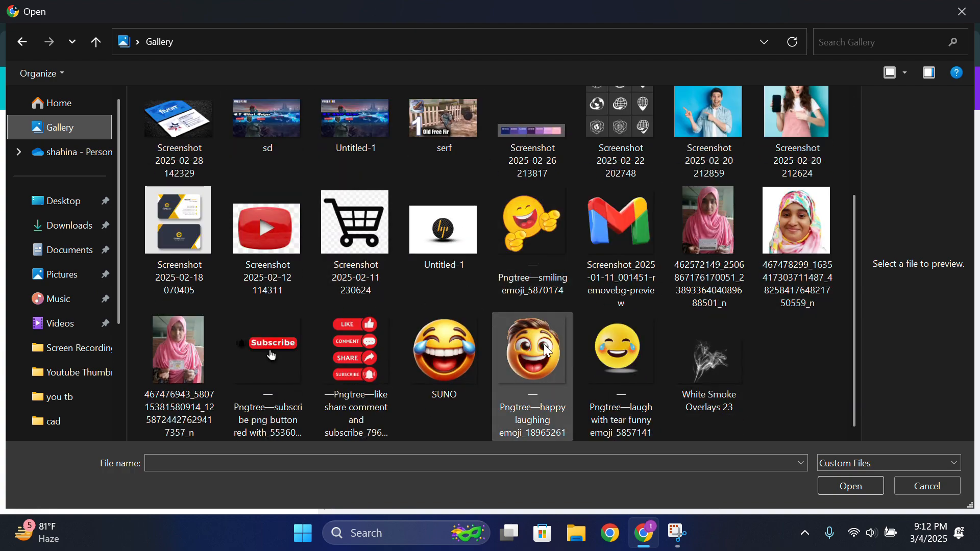
click(529, 368)
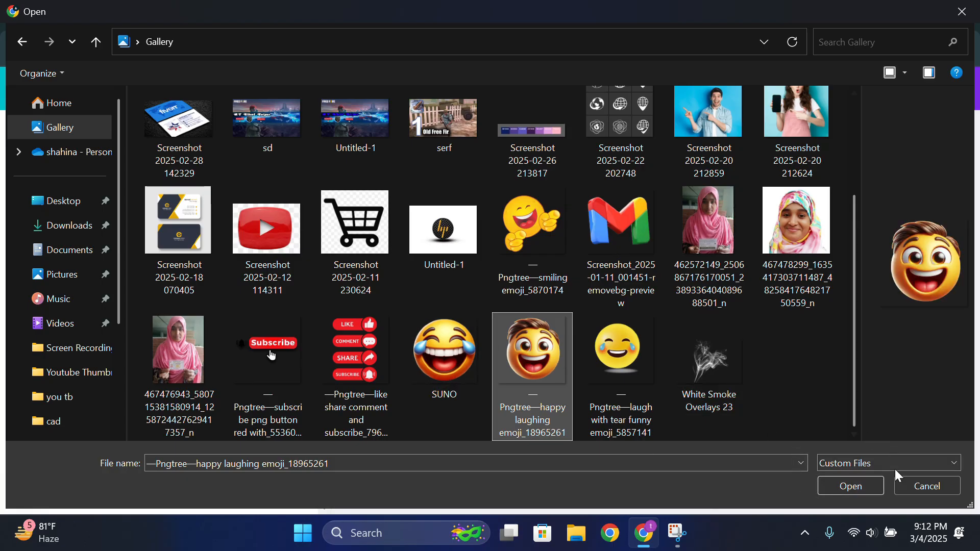
click(860, 494)
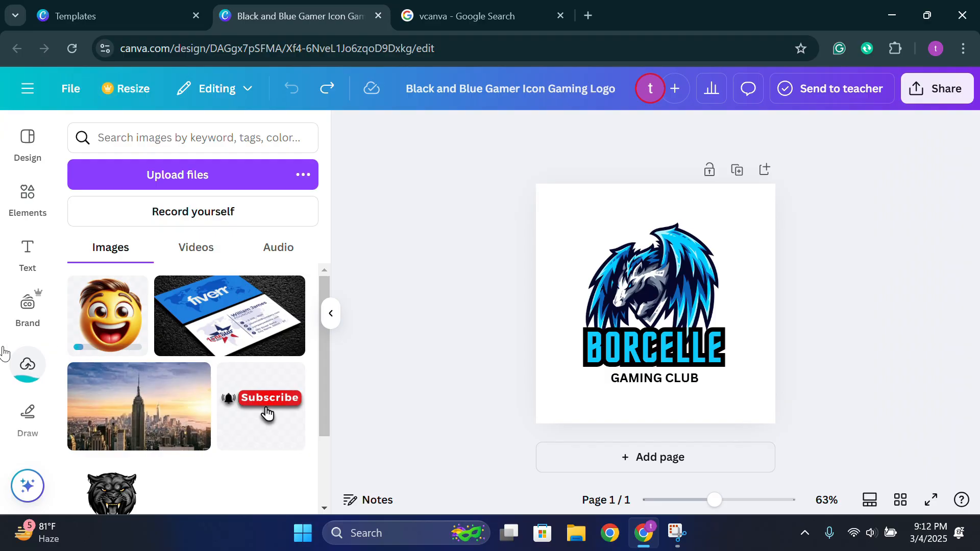
Try replacing the winged emblem with the uploaded laughing emoji and undo the replacement
drag(119, 319, 644, 286)
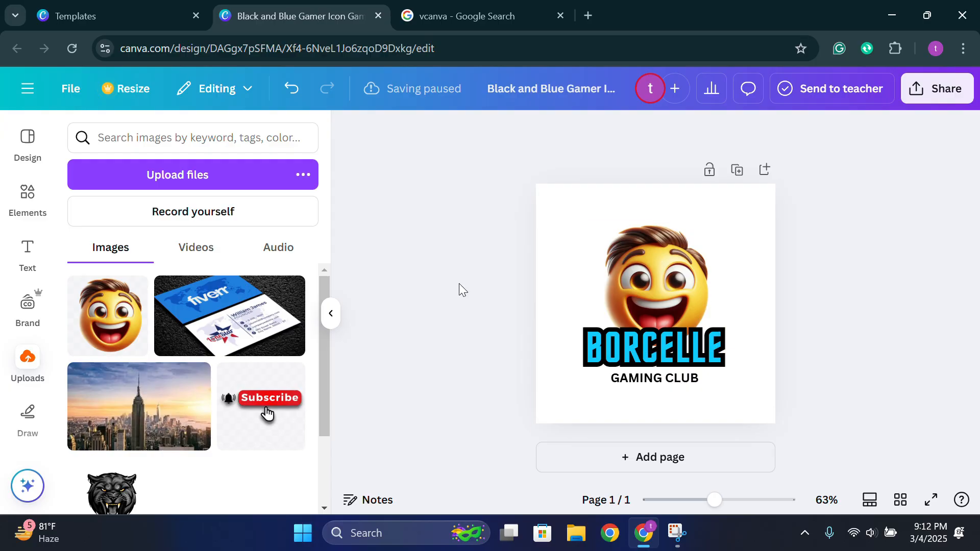
key(ctrl+z)
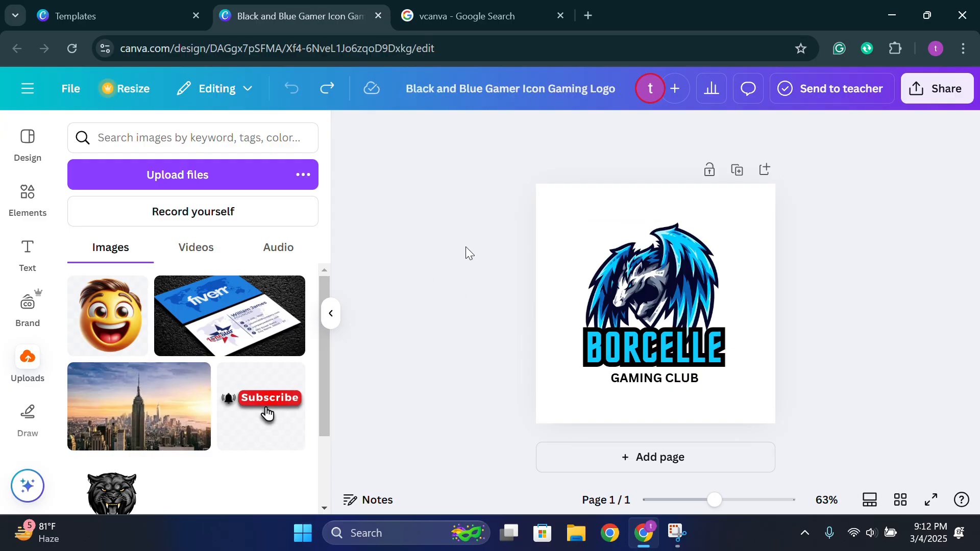
scroll(218, 356, down, 2)
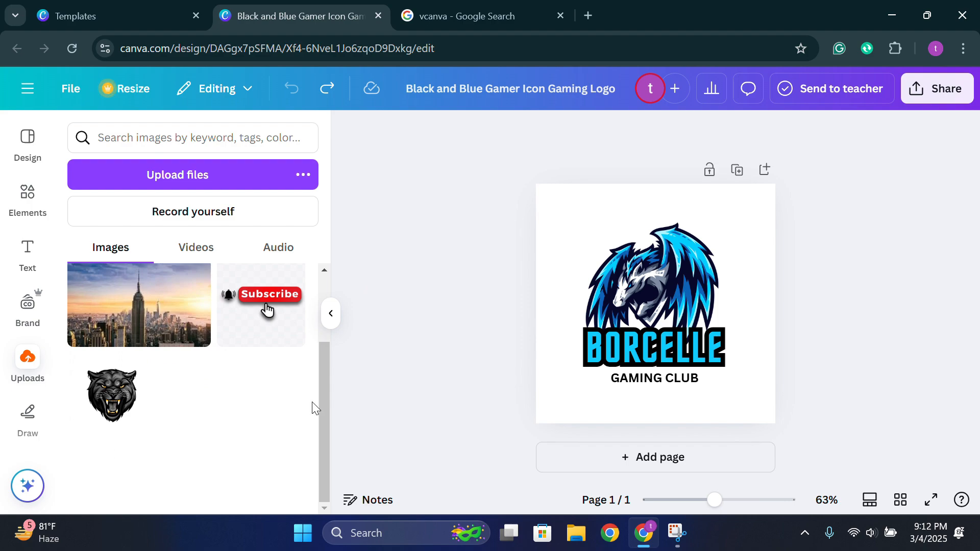
Replace the BORCELLE heading text with the gamer's name in capital letters
click(657, 362)
double_click(657, 348)
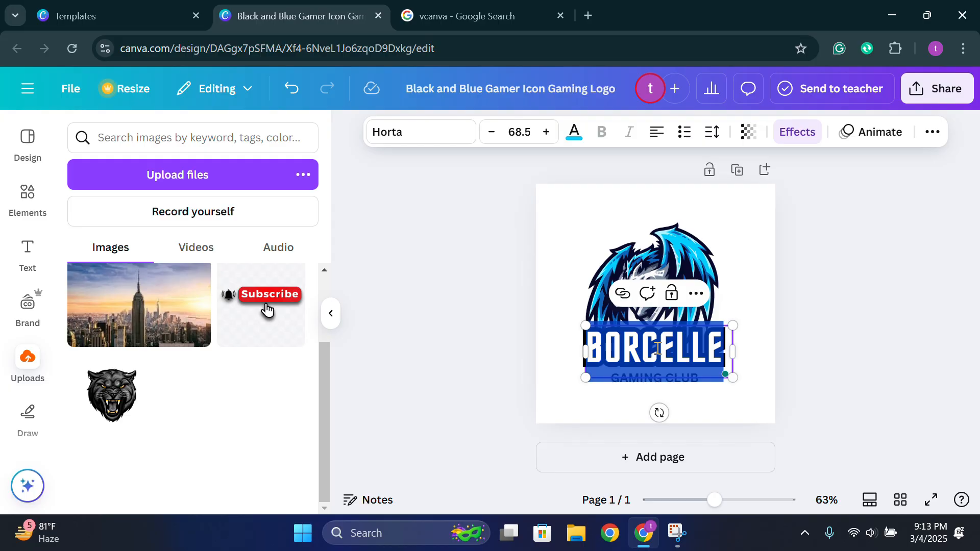
text(A)
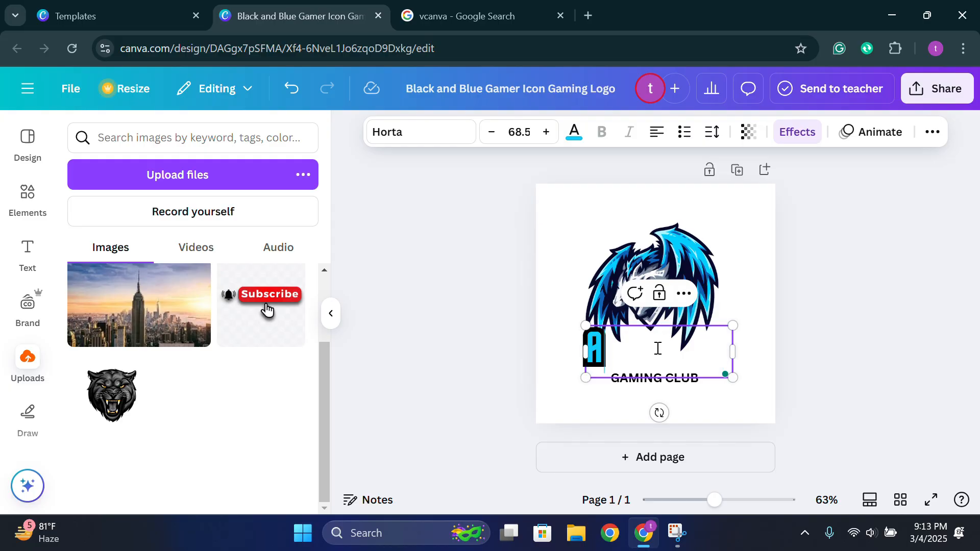
text(K AT)
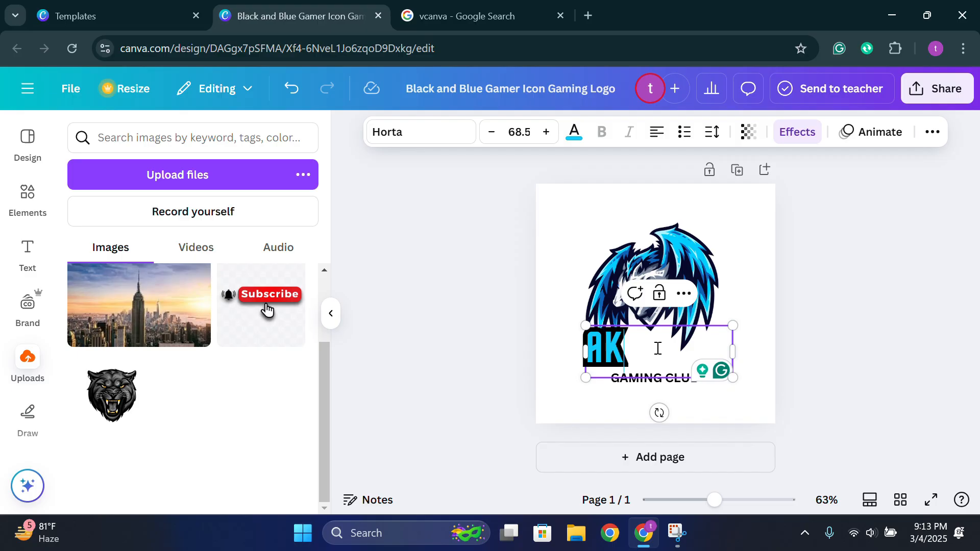
key(BackSpace)
key(BackSpace)
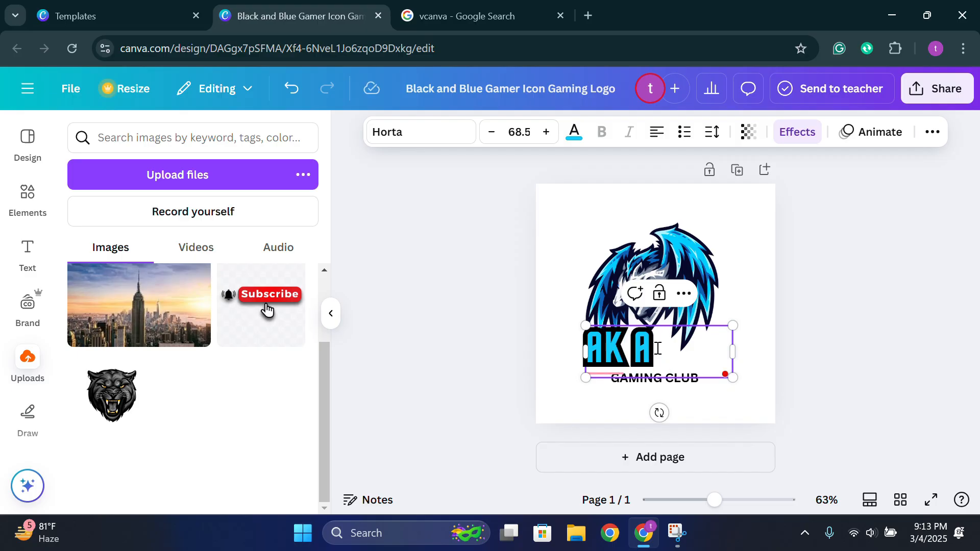
text(TUHIN)
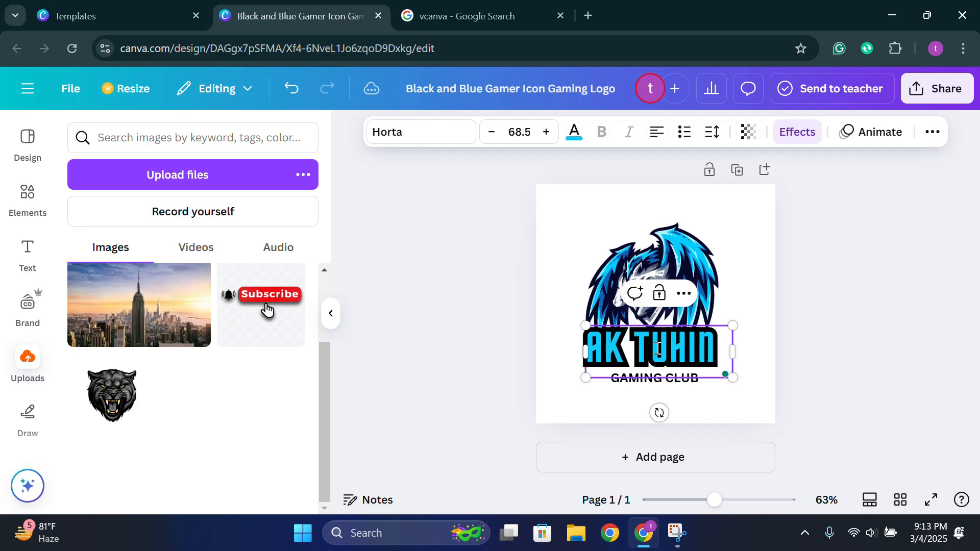
click(832, 244)
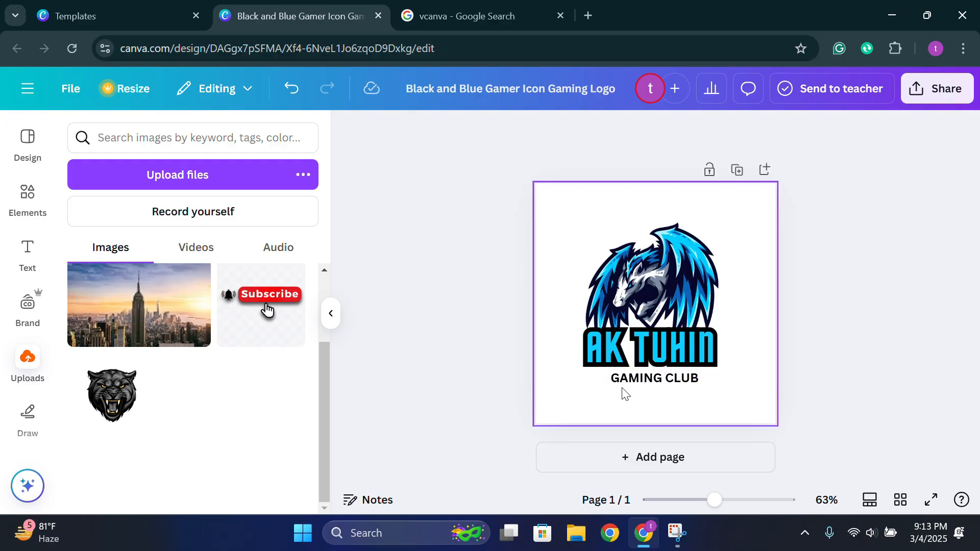
click(632, 378)
click(840, 373)
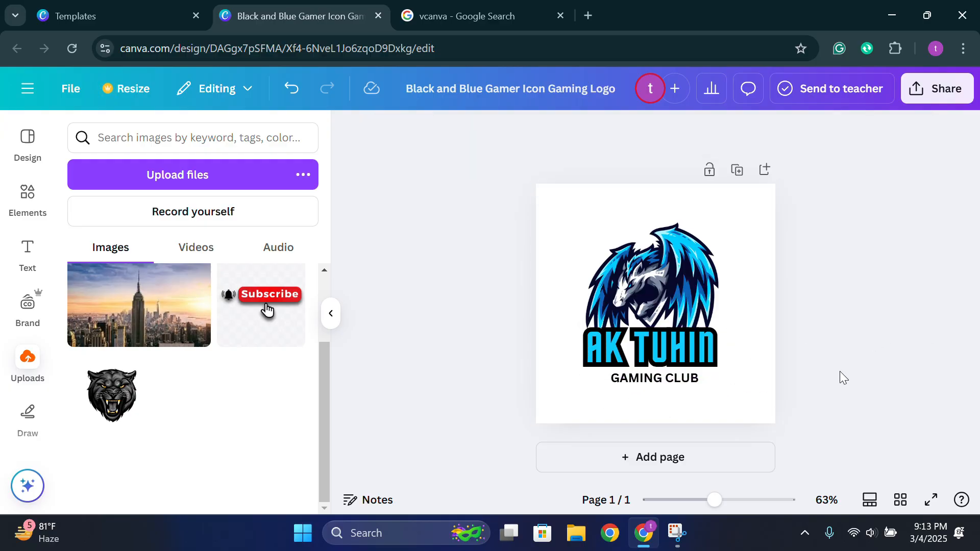
click(673, 384)
click(914, 358)
click(629, 387)
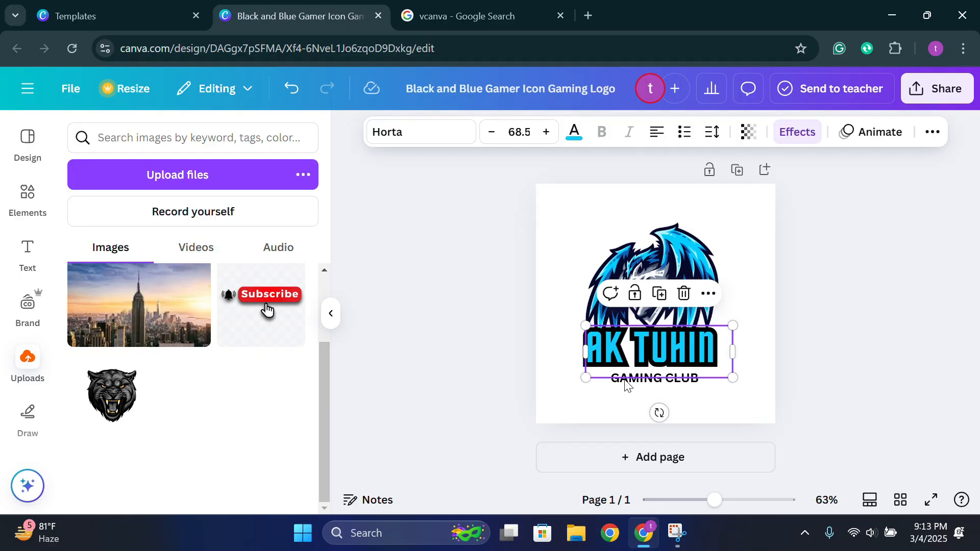
double_click(627, 383)
click(927, 350)
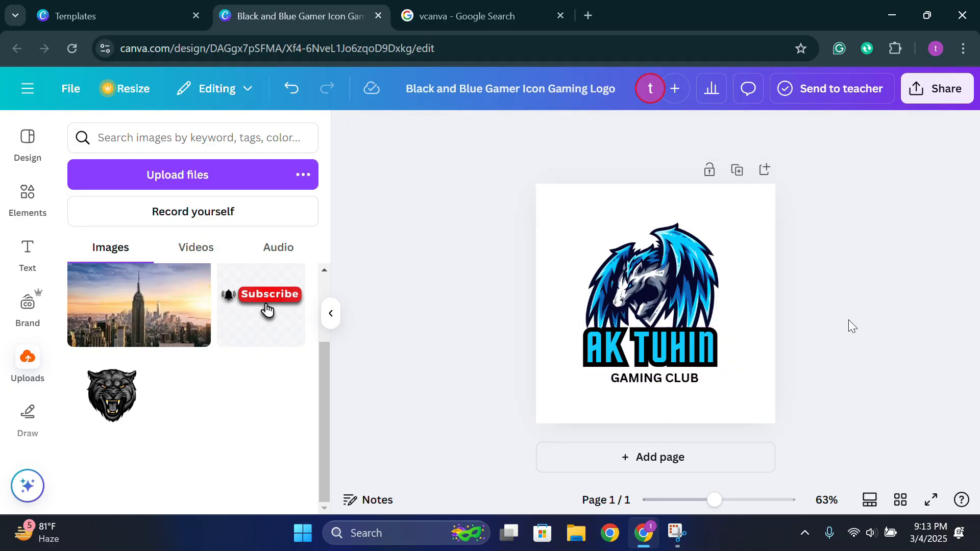
Reposition the name heading over the emblem's lower edge and move the GAMING CLUB line up directly beneath it
click(636, 327)
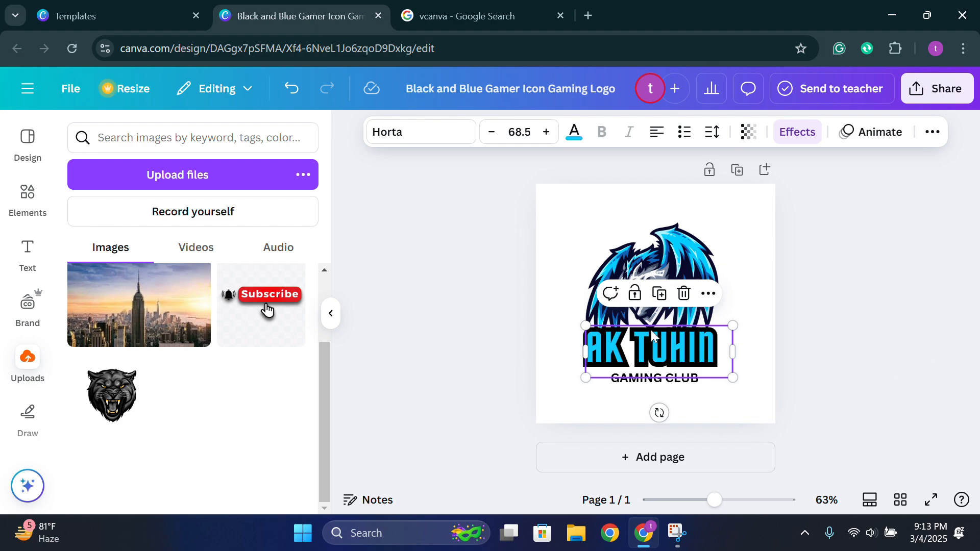
drag(651, 330, 650, 308)
click(914, 313)
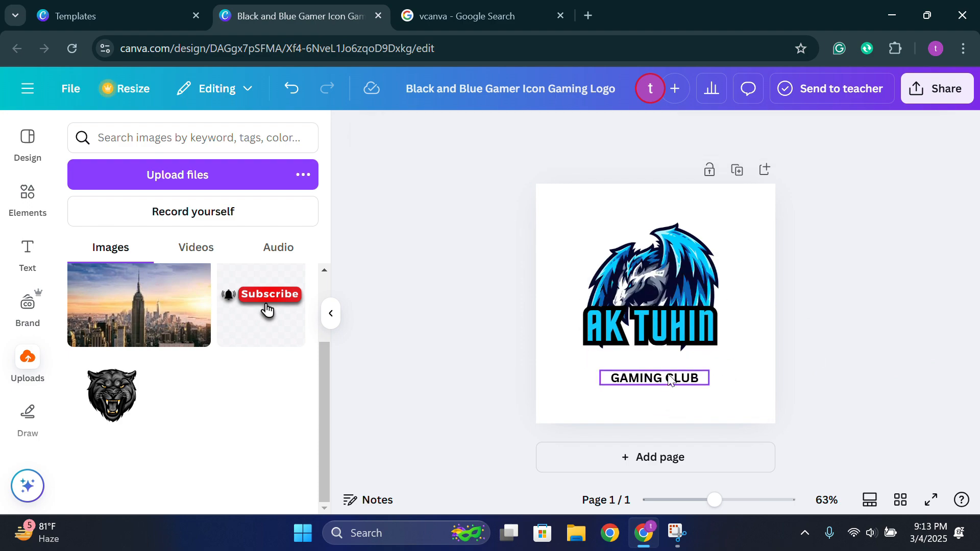
drag(671, 380, 648, 352)
click(776, 338)
click(654, 354)
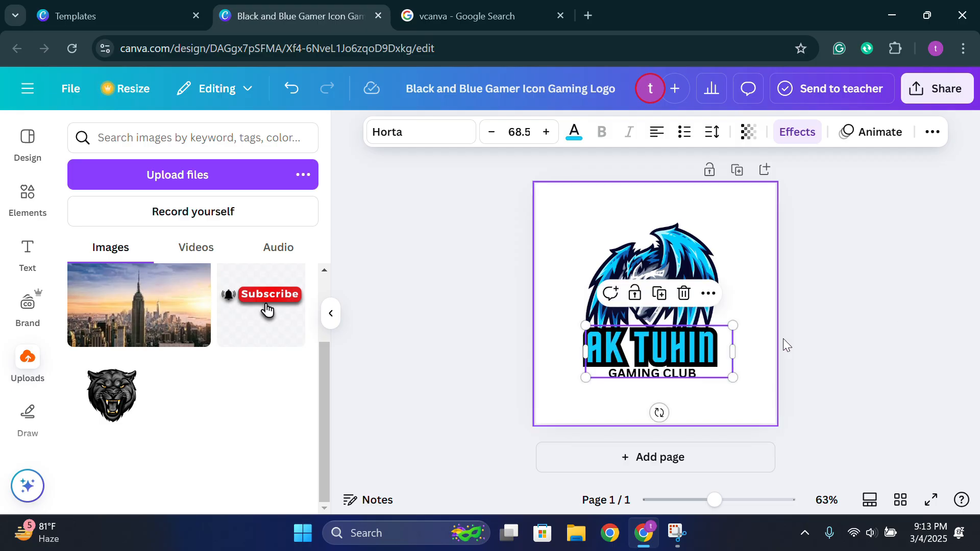
click(844, 302)
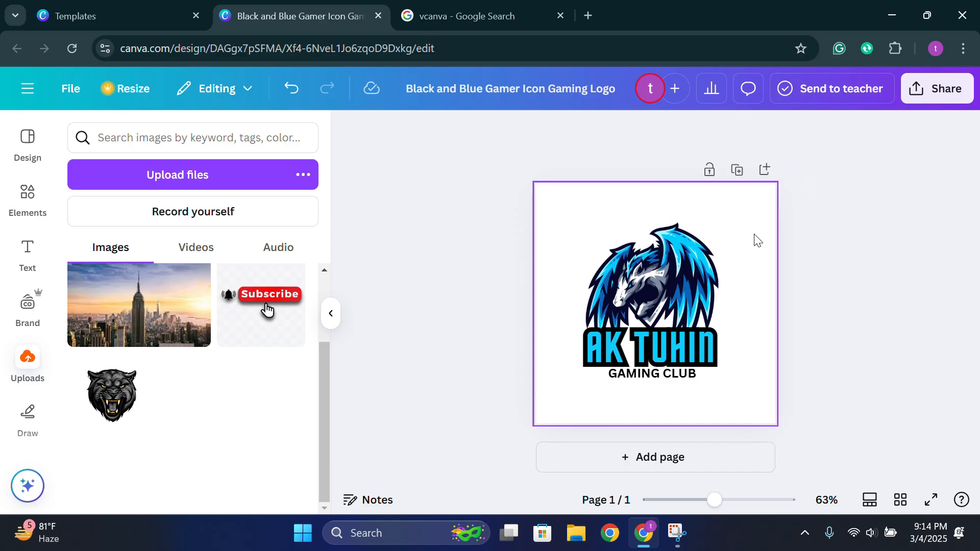
Open the logo's download settings, review the available file types and keep PNG
click(938, 106)
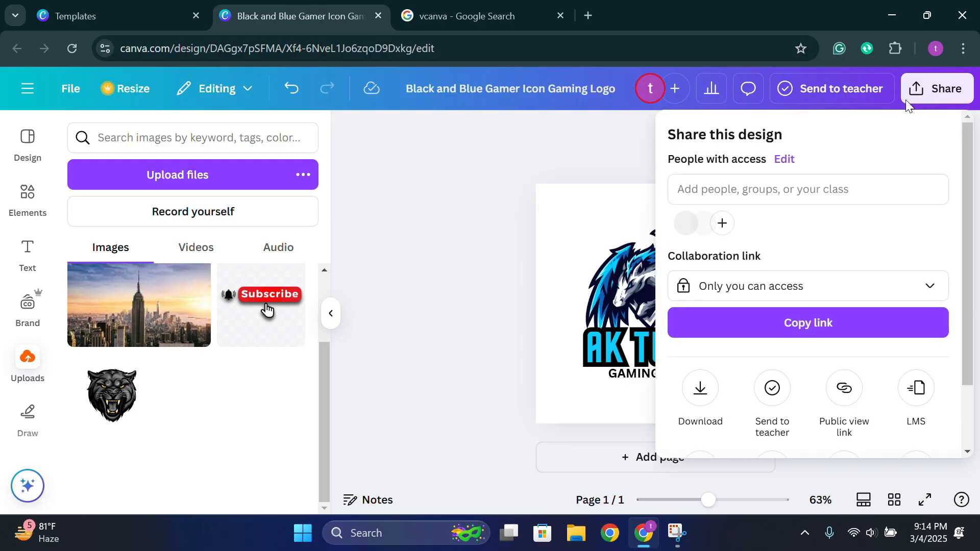
click(700, 392)
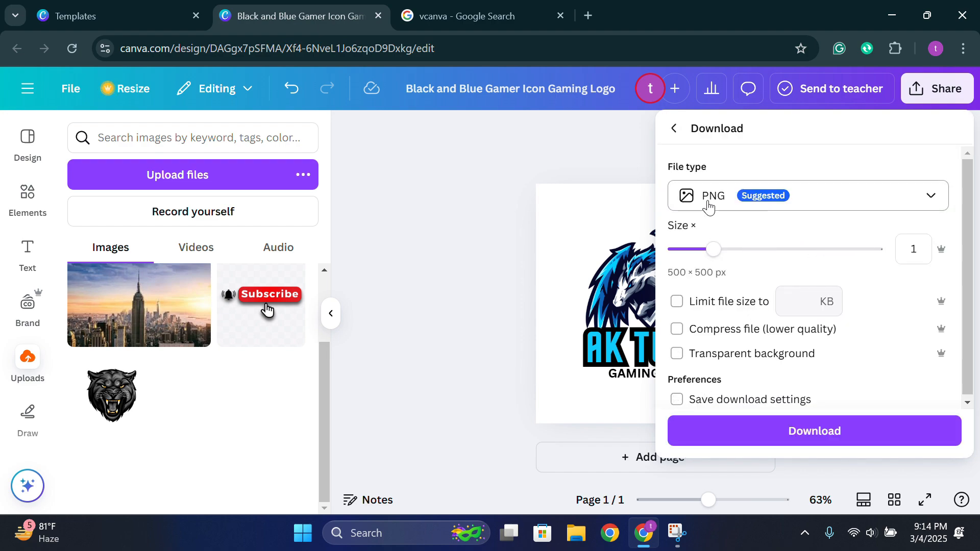
click(823, 208)
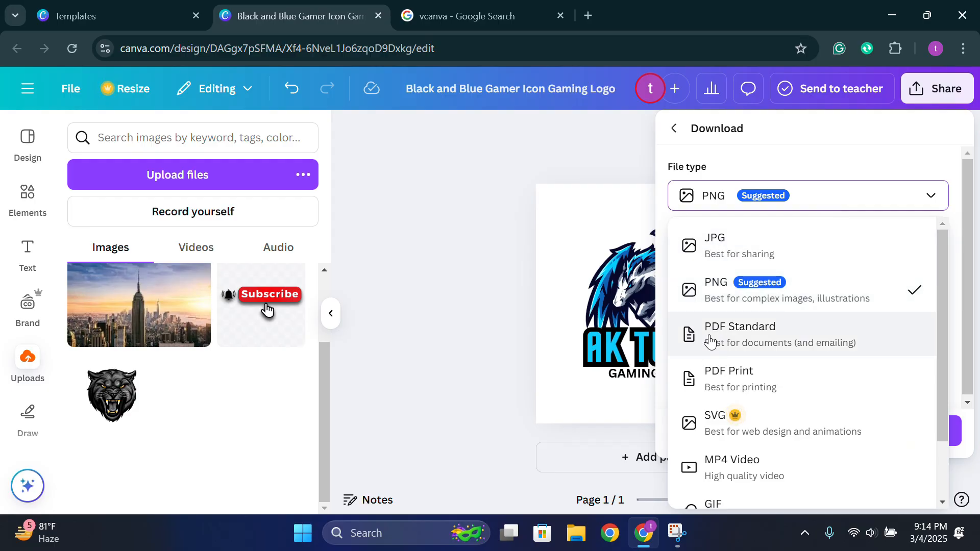
scroll(718, 400, down, 2)
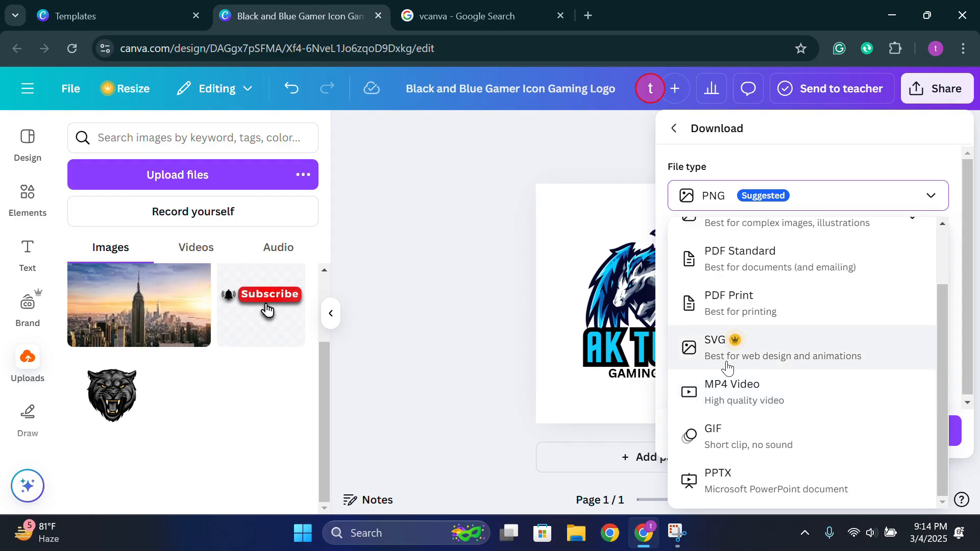
scroll(735, 339, up, 2)
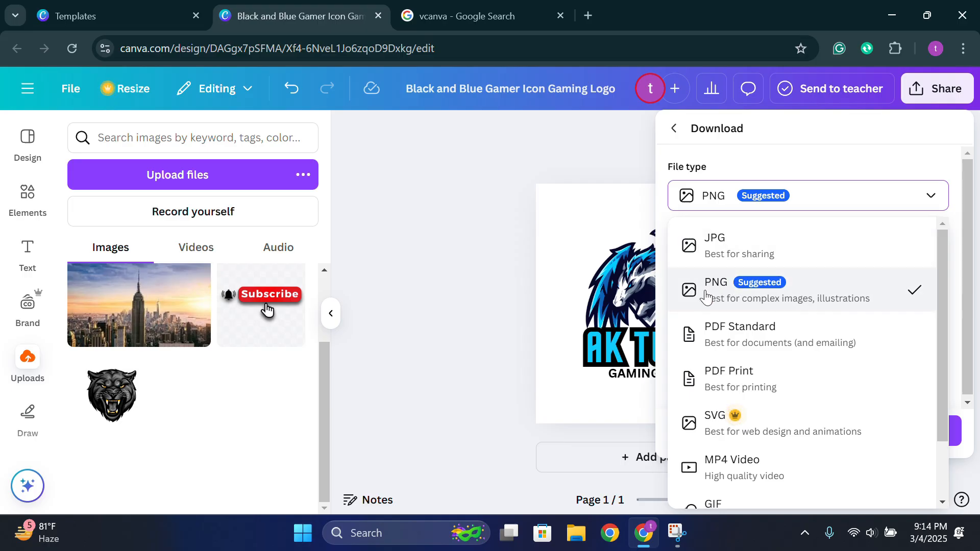
click(829, 192)
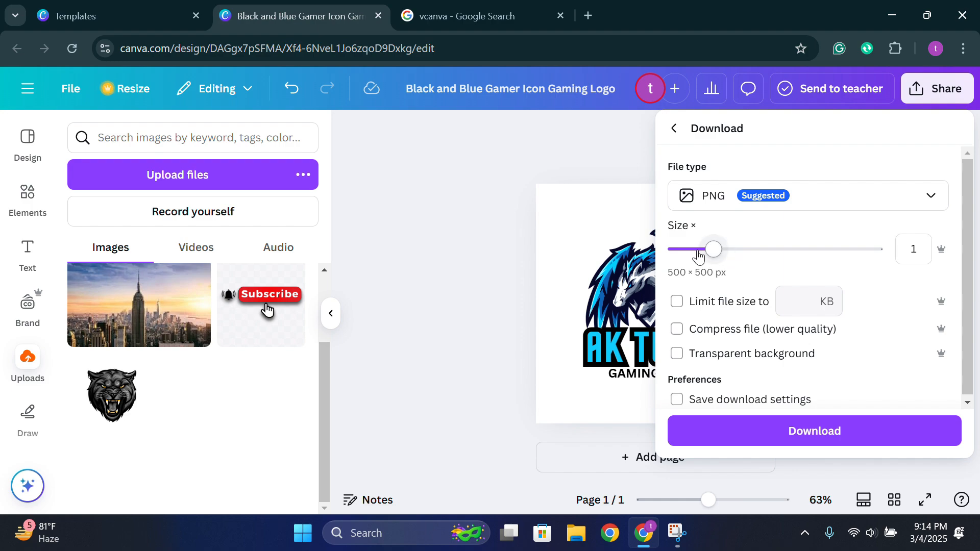
Set the export size multiplier to 3.125 (1,563 × 1,563 px) and download the logo
drag(706, 256, 875, 250)
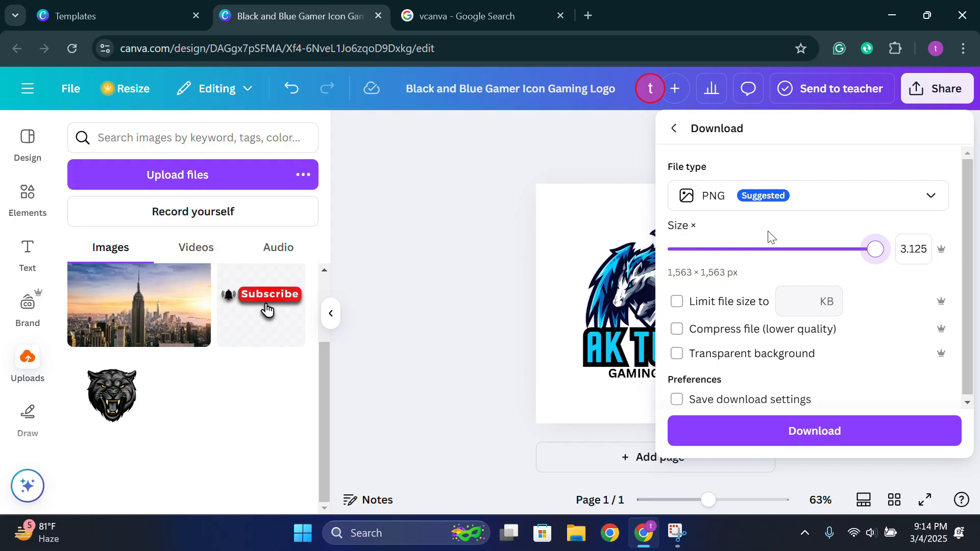
scroll(738, 384, down, 1)
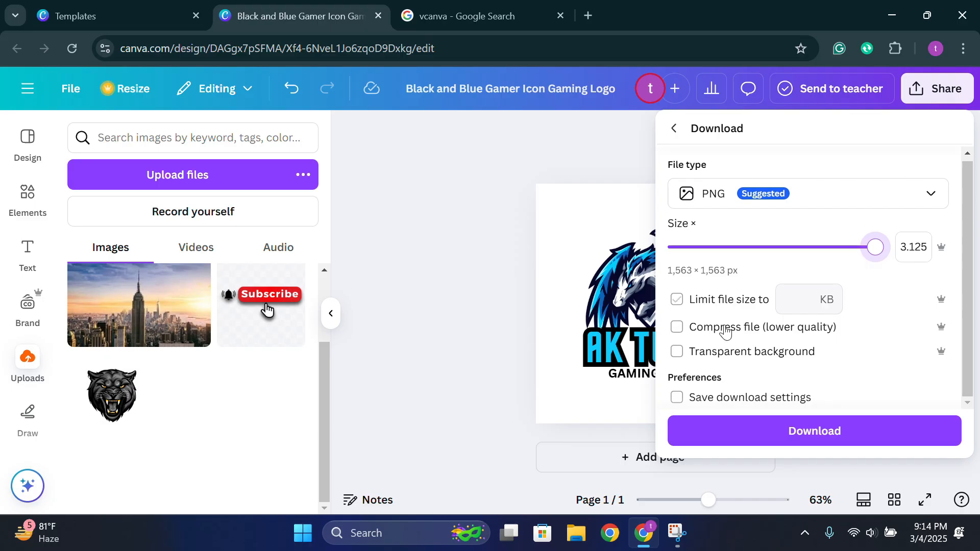
click(798, 432)
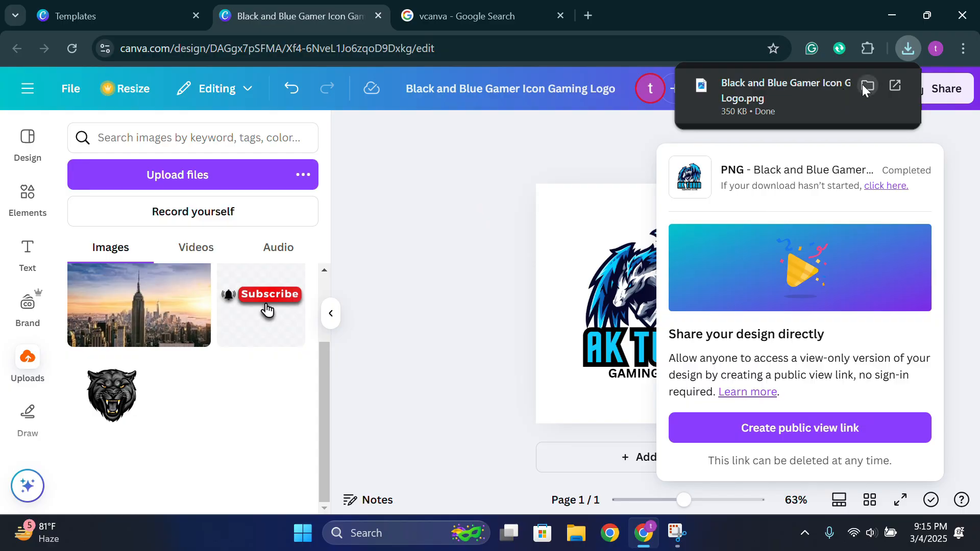
Open the downloaded Black and Blue Gamer Icon Gaming Logo.png from the Downloads folder and view it enlarged in the image viewer
click(862, 84)
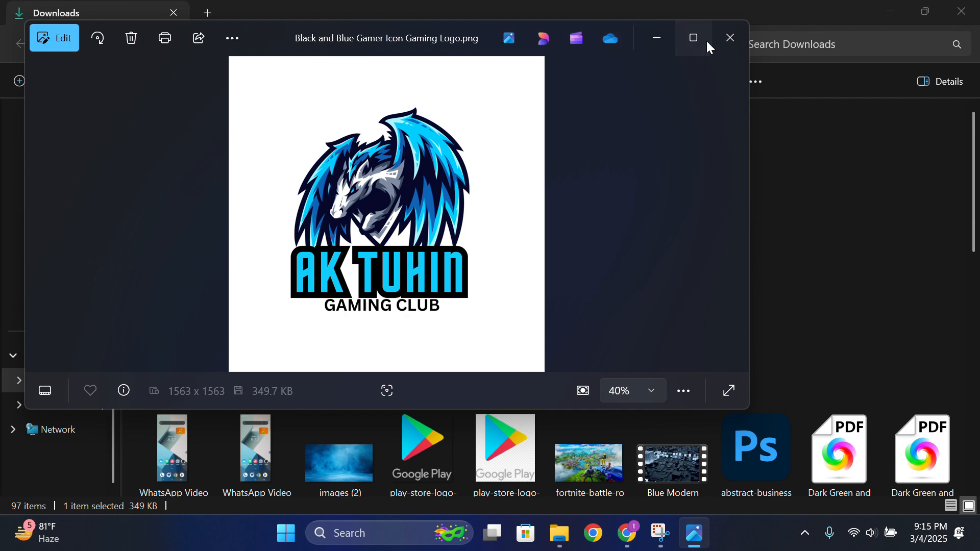
click(694, 38)
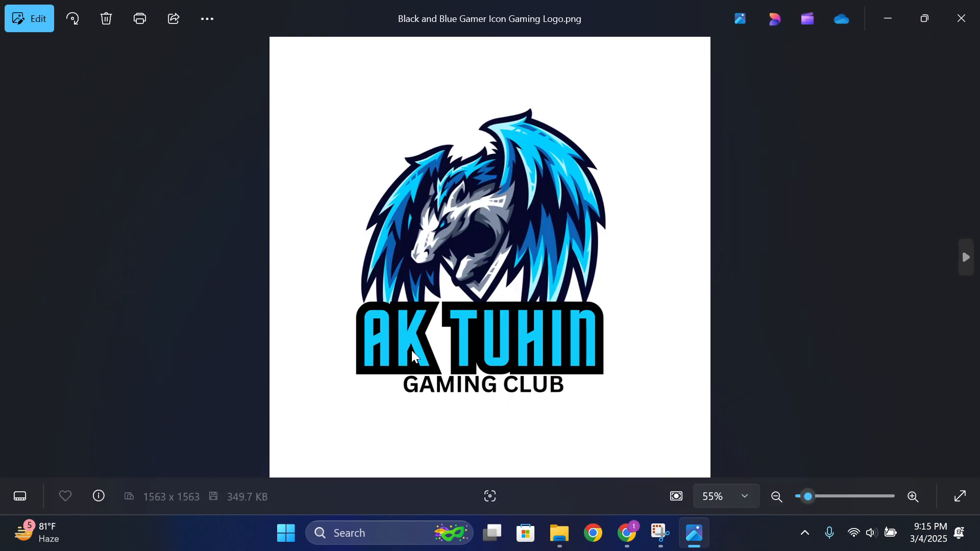